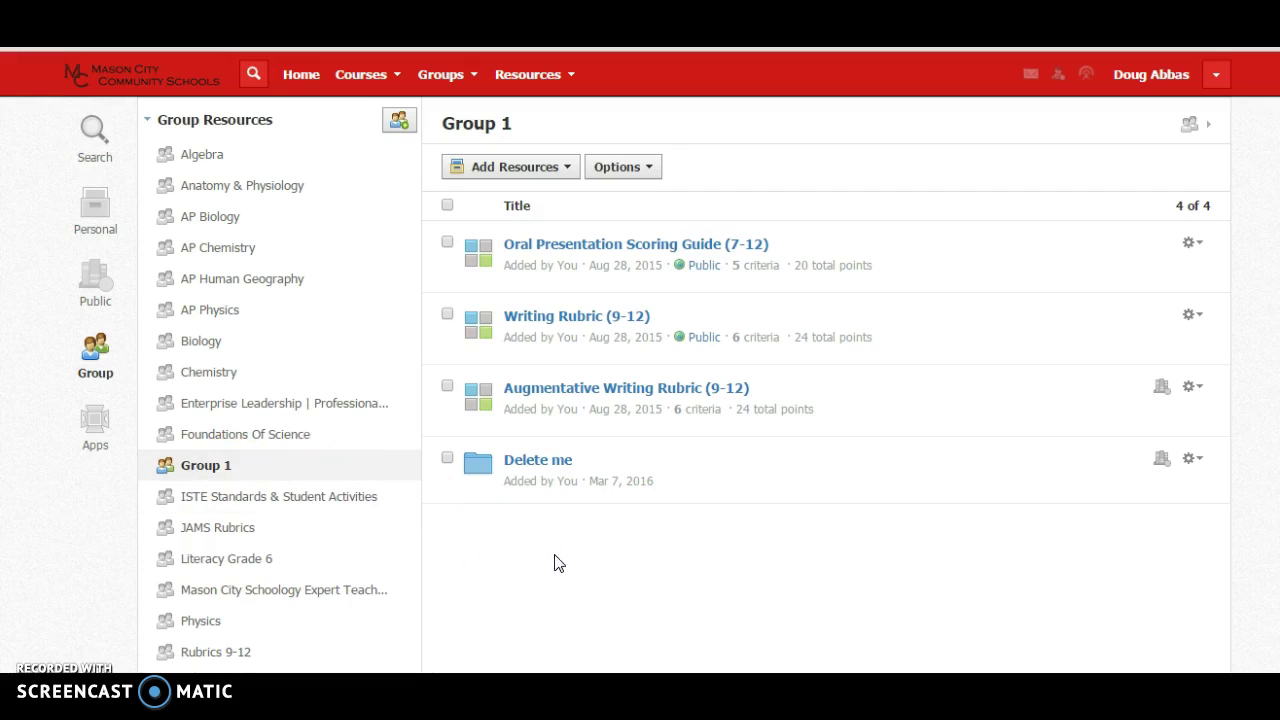
In Group 1's "Delete me" folder, start a new rubric titled "Sample Rubric Standards Grading"
click(553, 465)
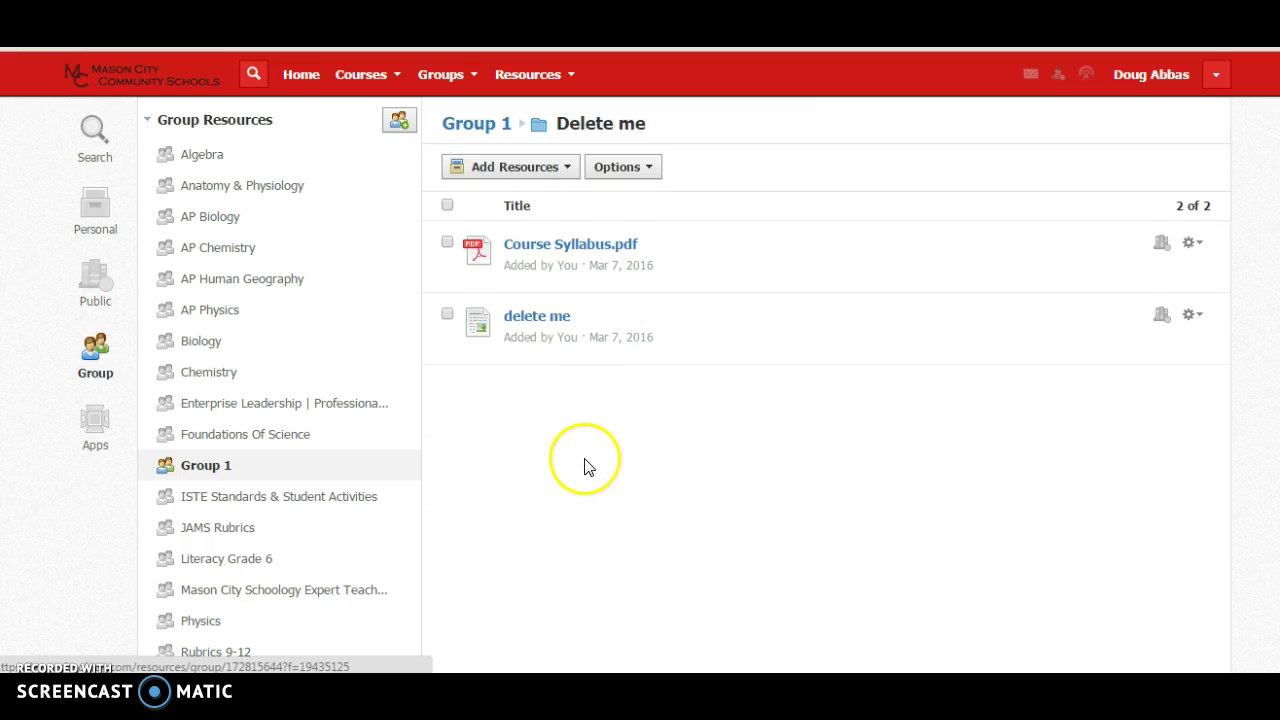
click(556, 172)
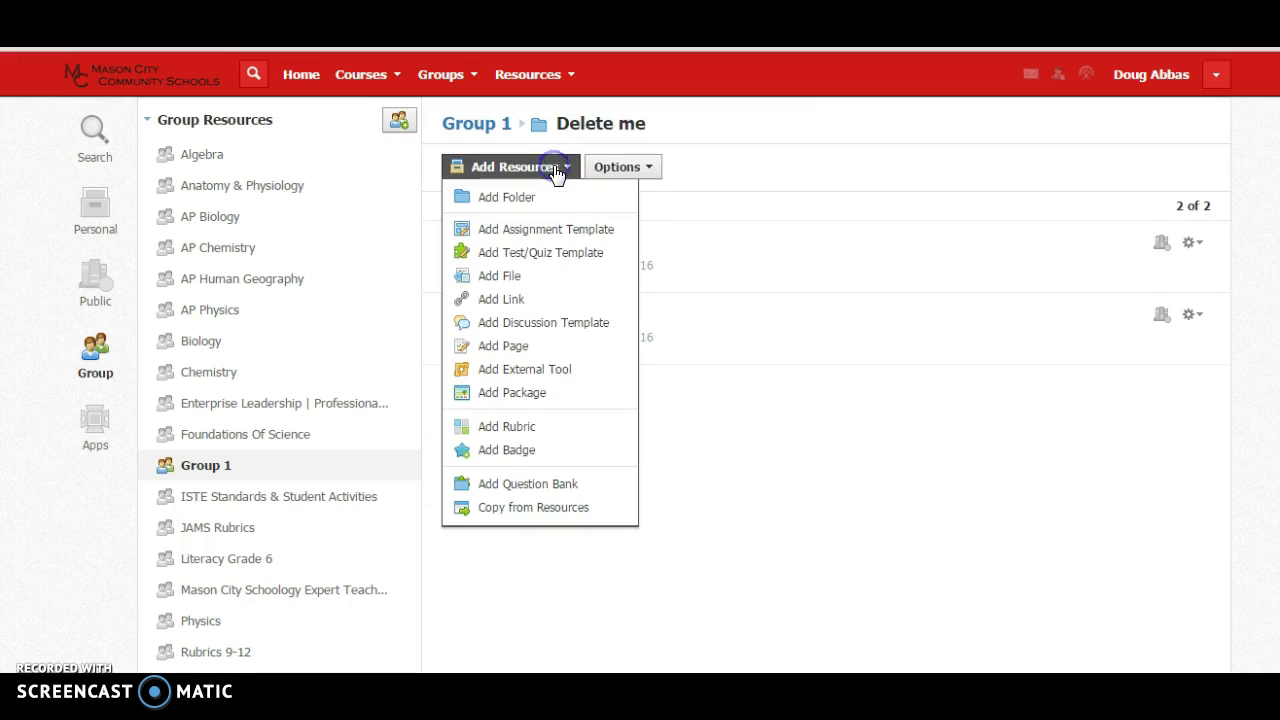
click(508, 426)
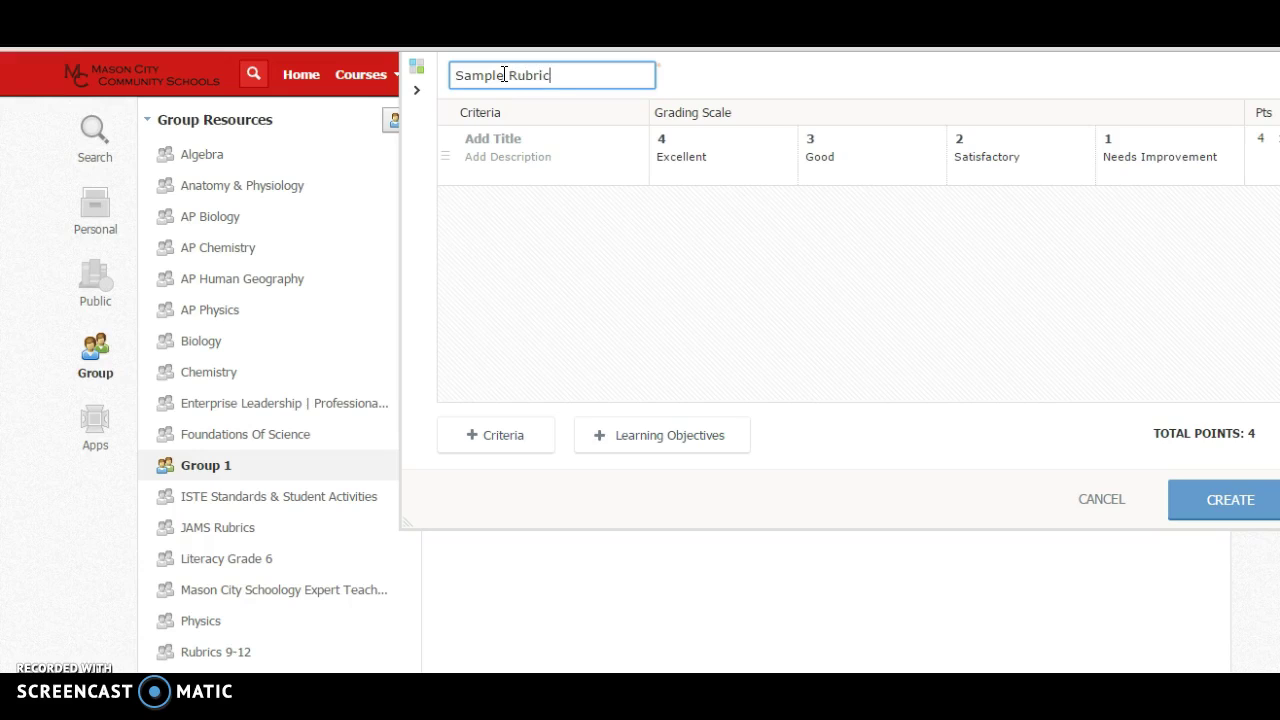
text(Sample Rubric Standards Grading)
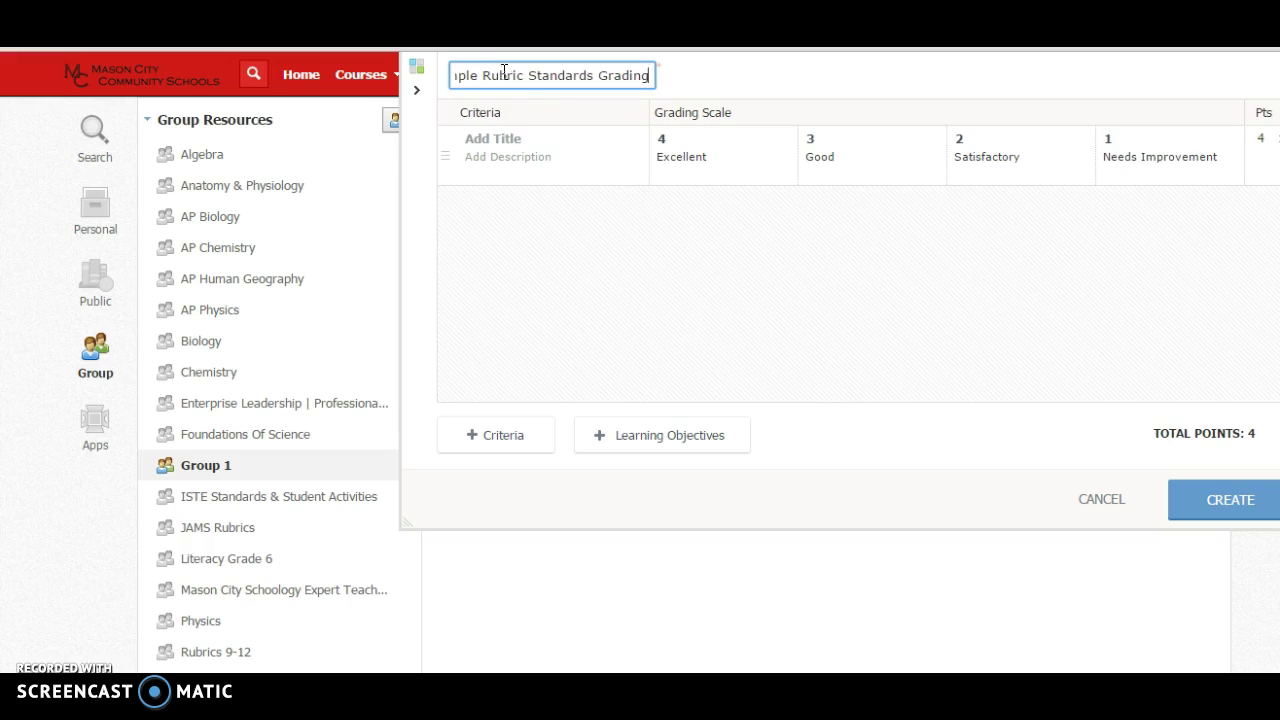
Add the Common Core Grade 7 English Language Arts writing objective LA.7.CCSS.ELA-Literacy.W.7.4 as the rubric's criterion
click(648, 437)
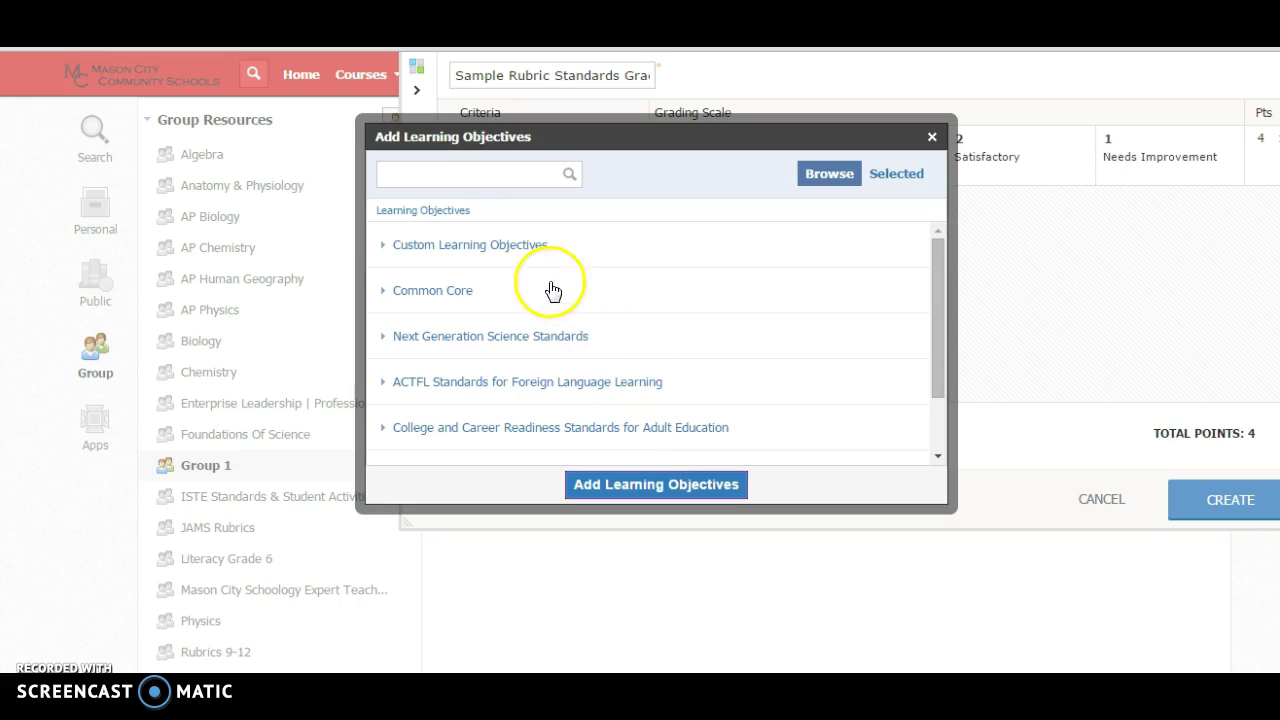
click(381, 290)
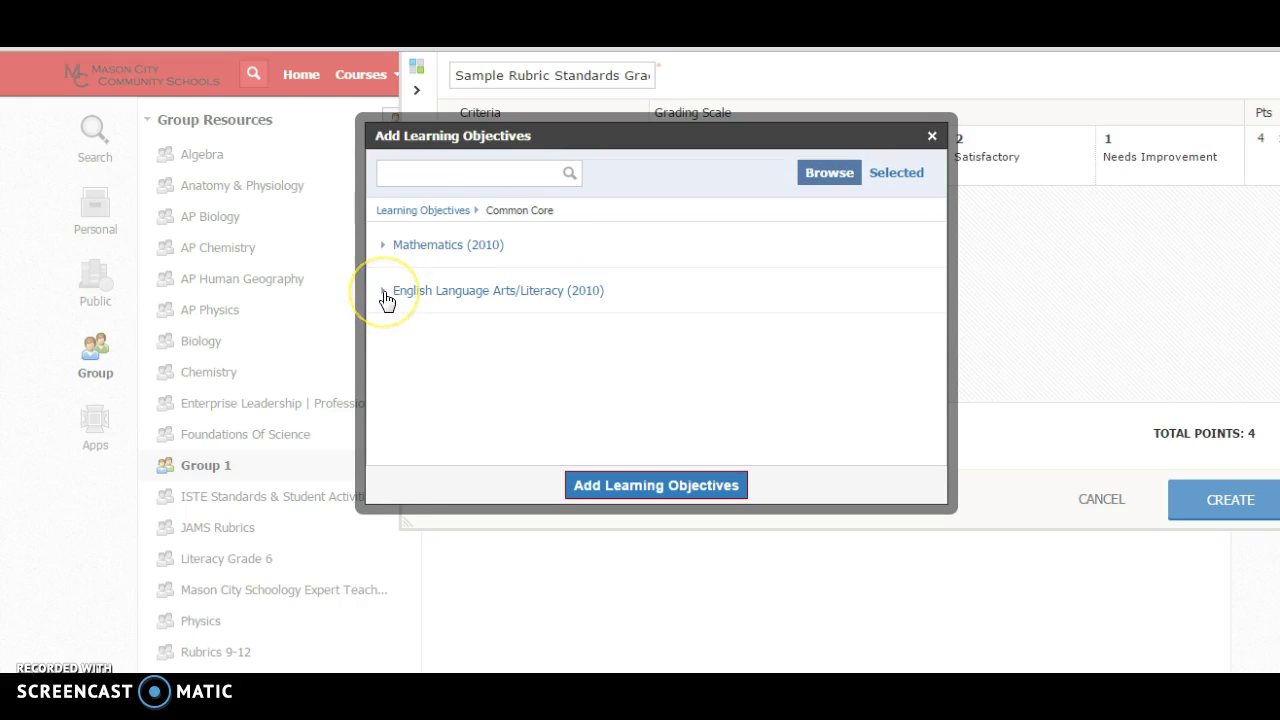
click(385, 296)
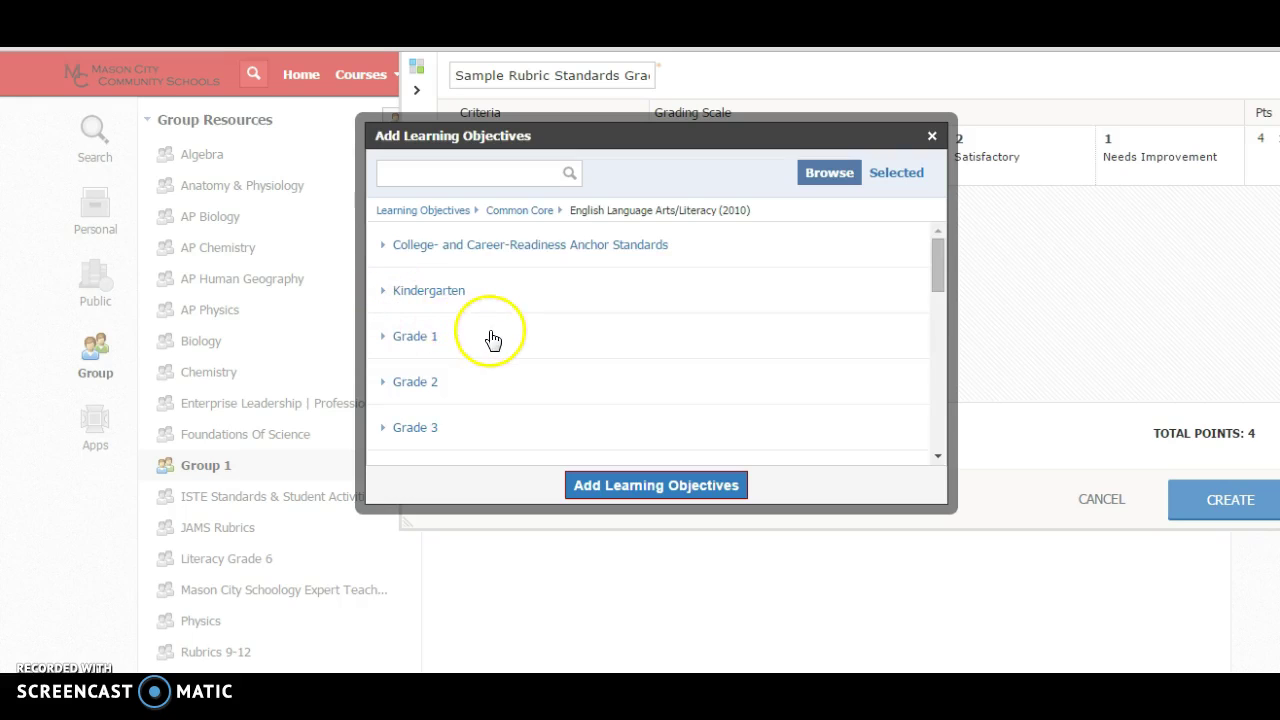
scroll(490, 340, down, 2)
scroll(493, 340, down, 2)
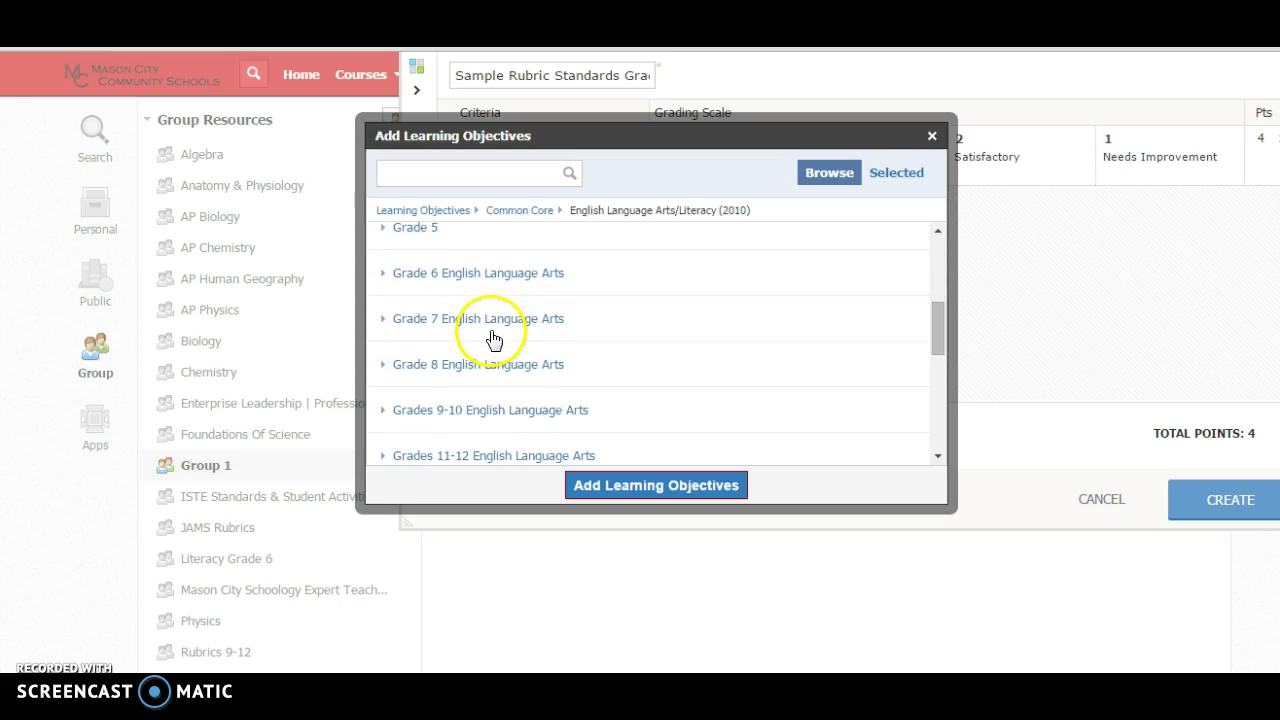
click(384, 320)
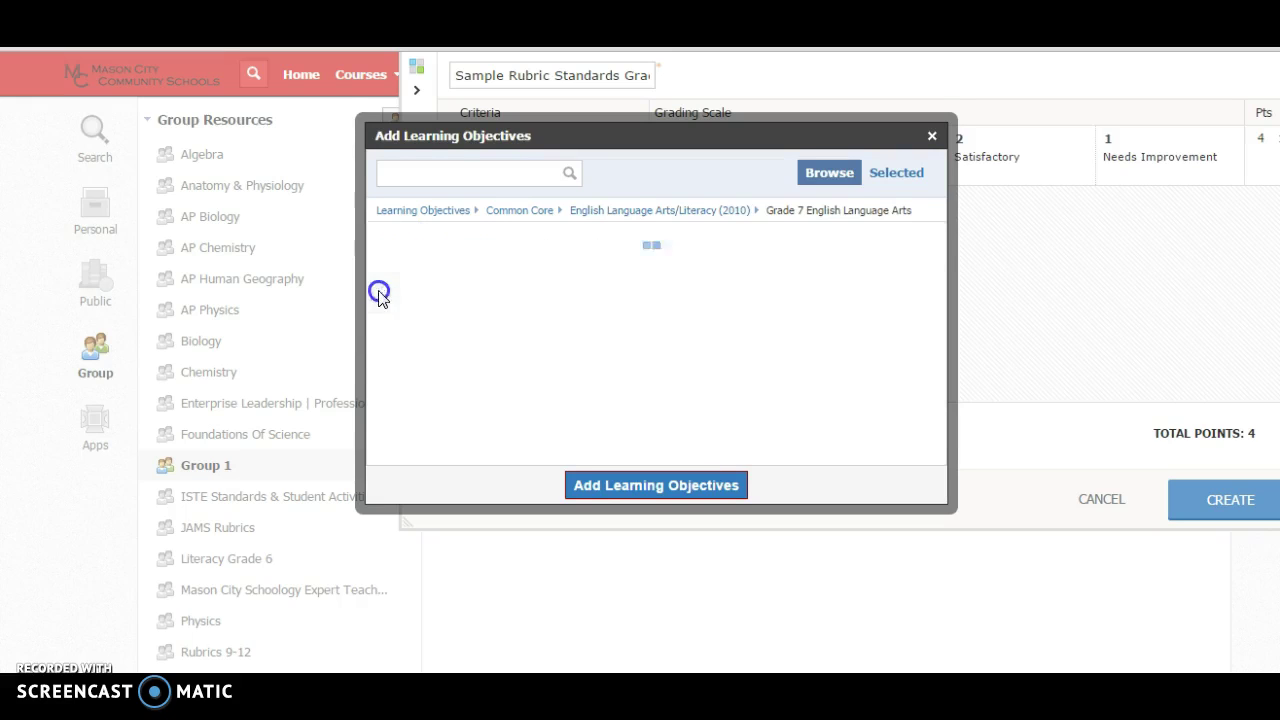
click(381, 291)
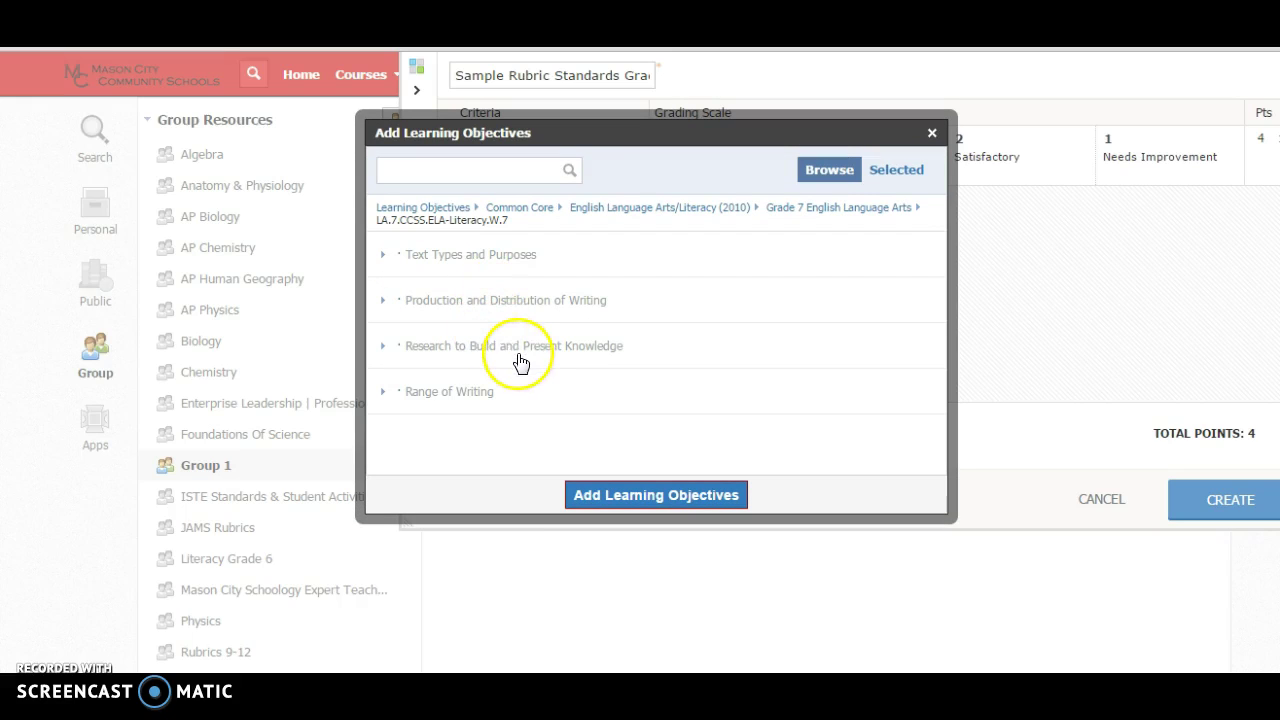
click(381, 301)
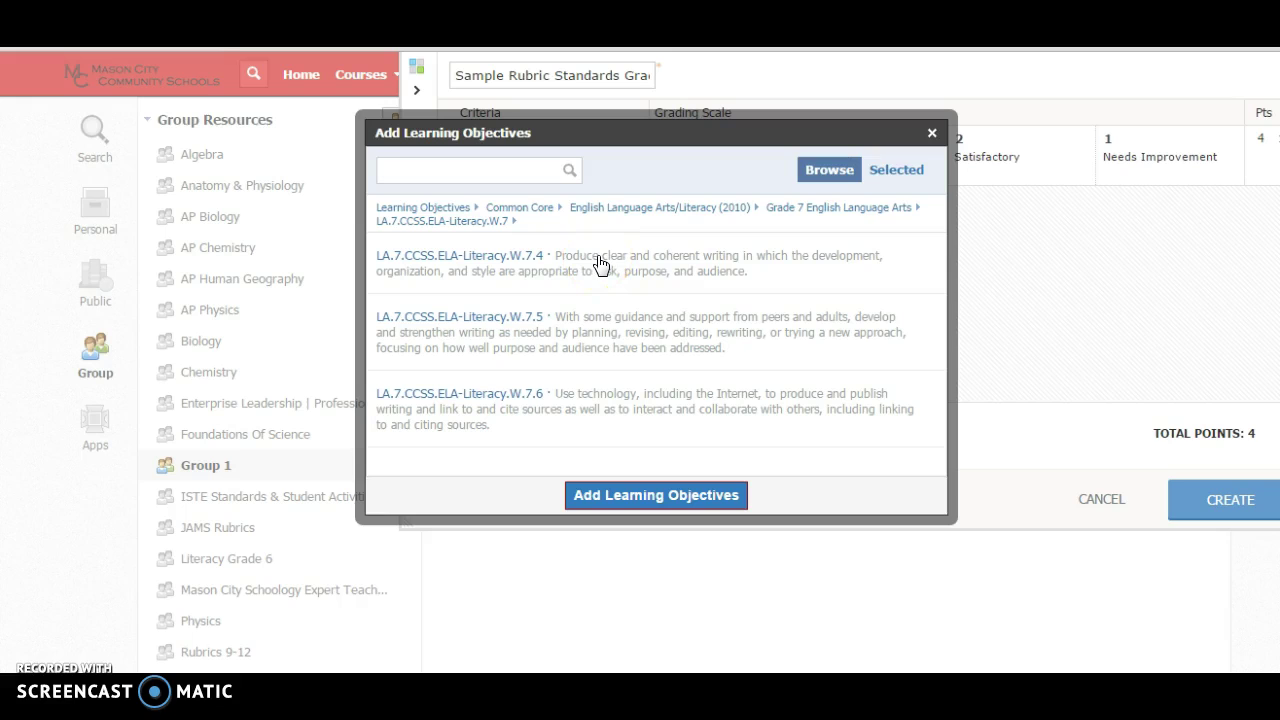
click(598, 262)
click(621, 495)
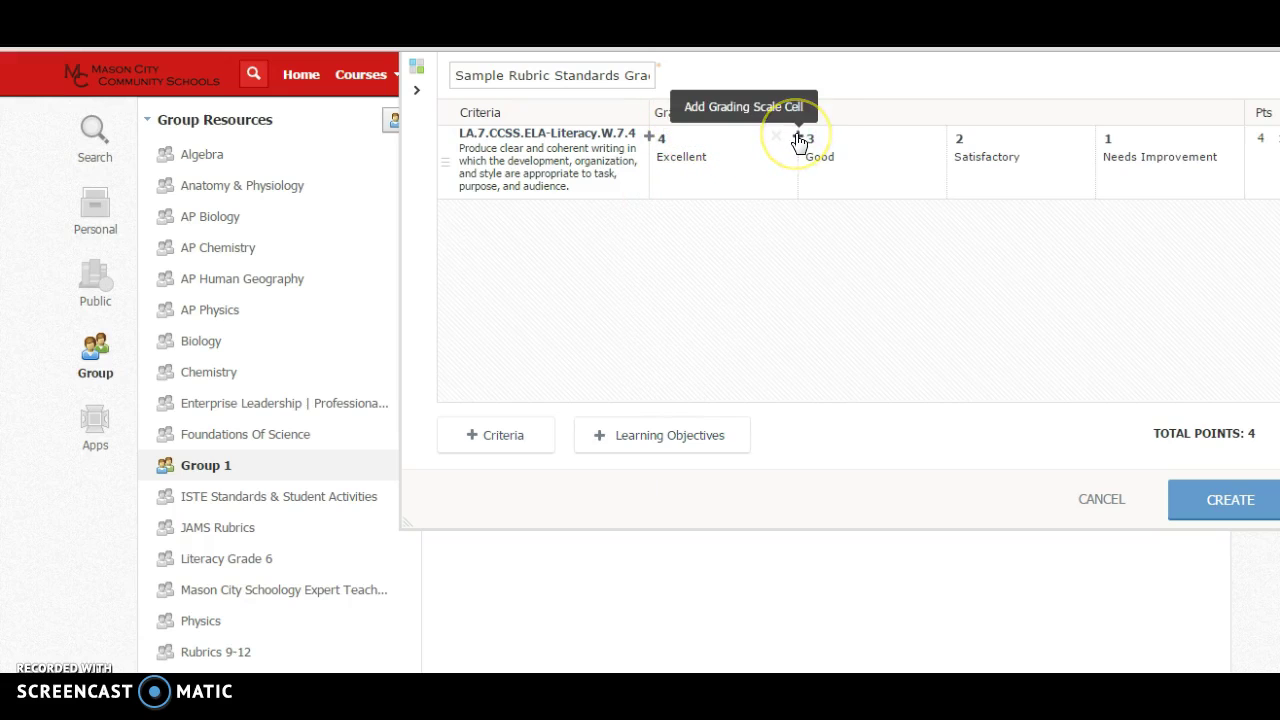
Insert six additional grading scale cells after the criterion's first "Excellent" level
click(798, 138)
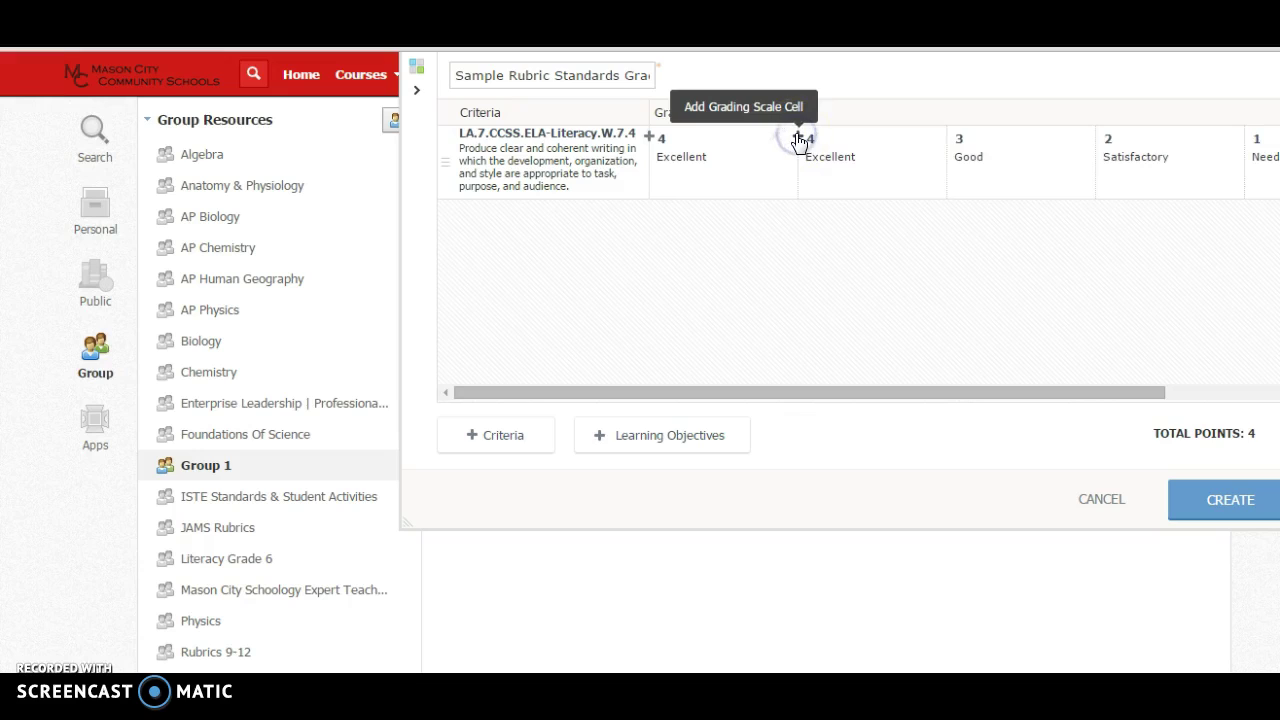
click(798, 138)
click(798, 138)
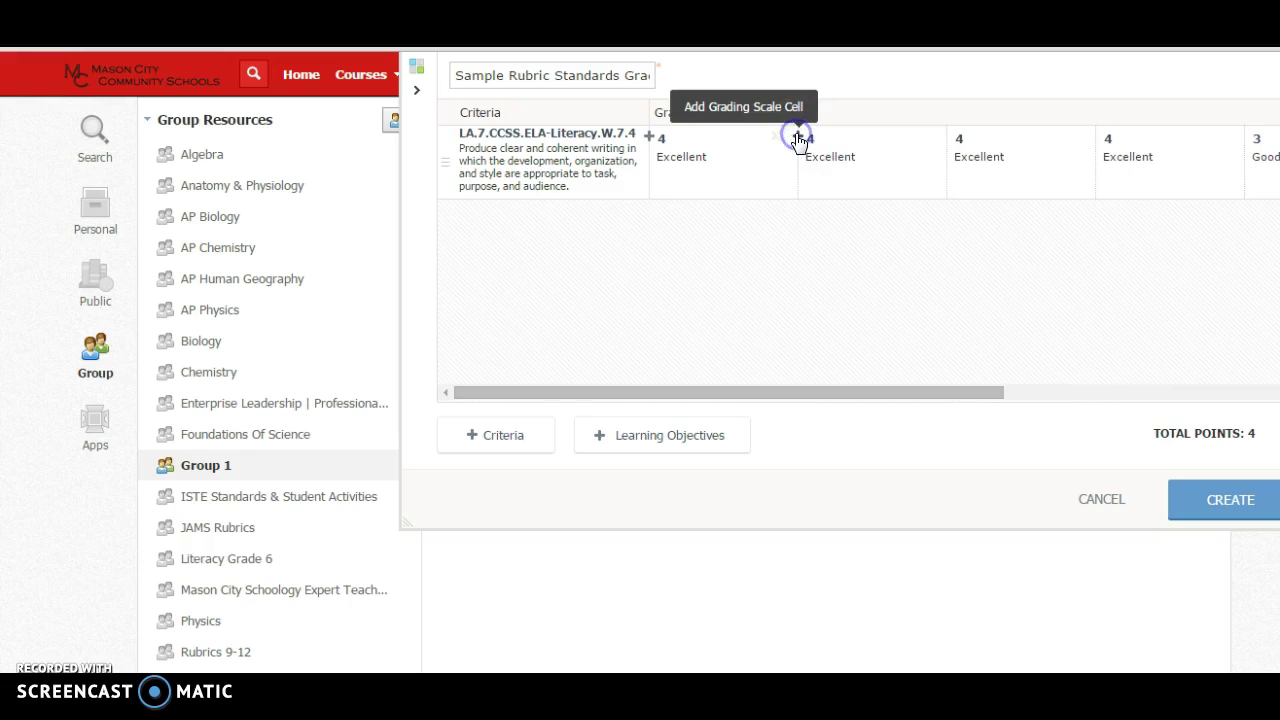
click(798, 138)
click(798, 138)
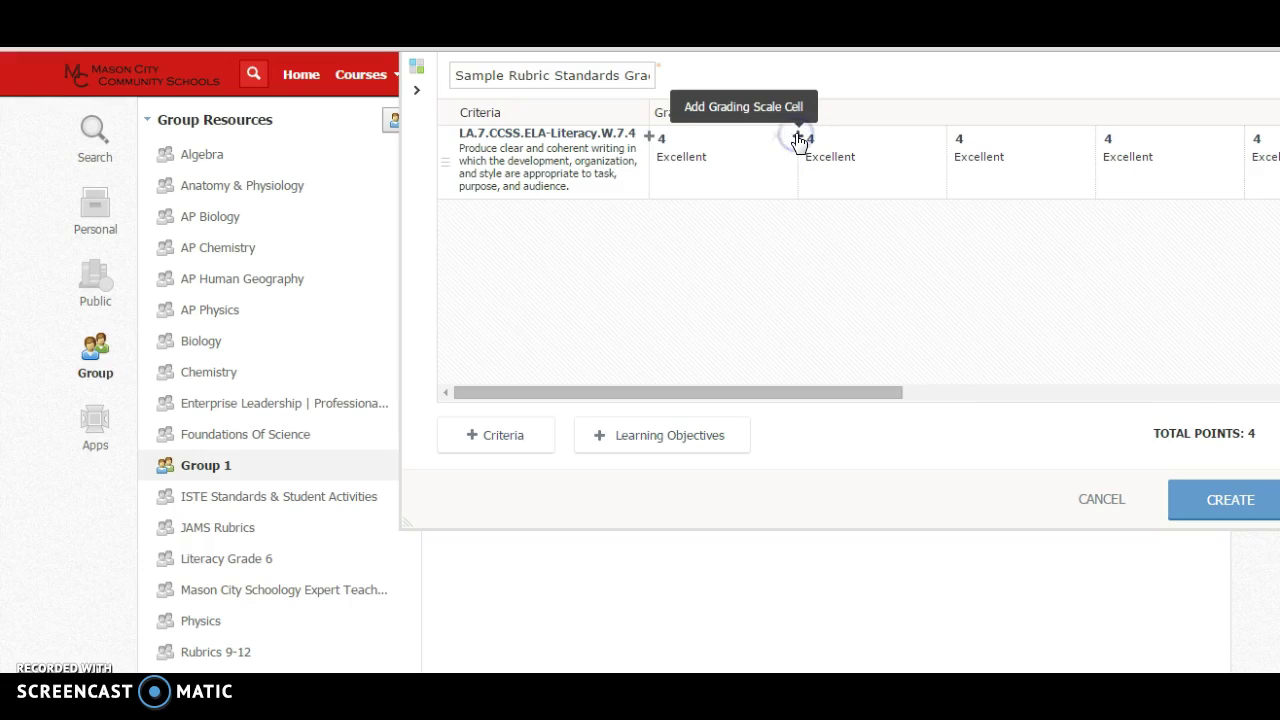
click(798, 138)
Set the points of the first four grading scale levels to 10, 9, 8 and 7
click(709, 137)
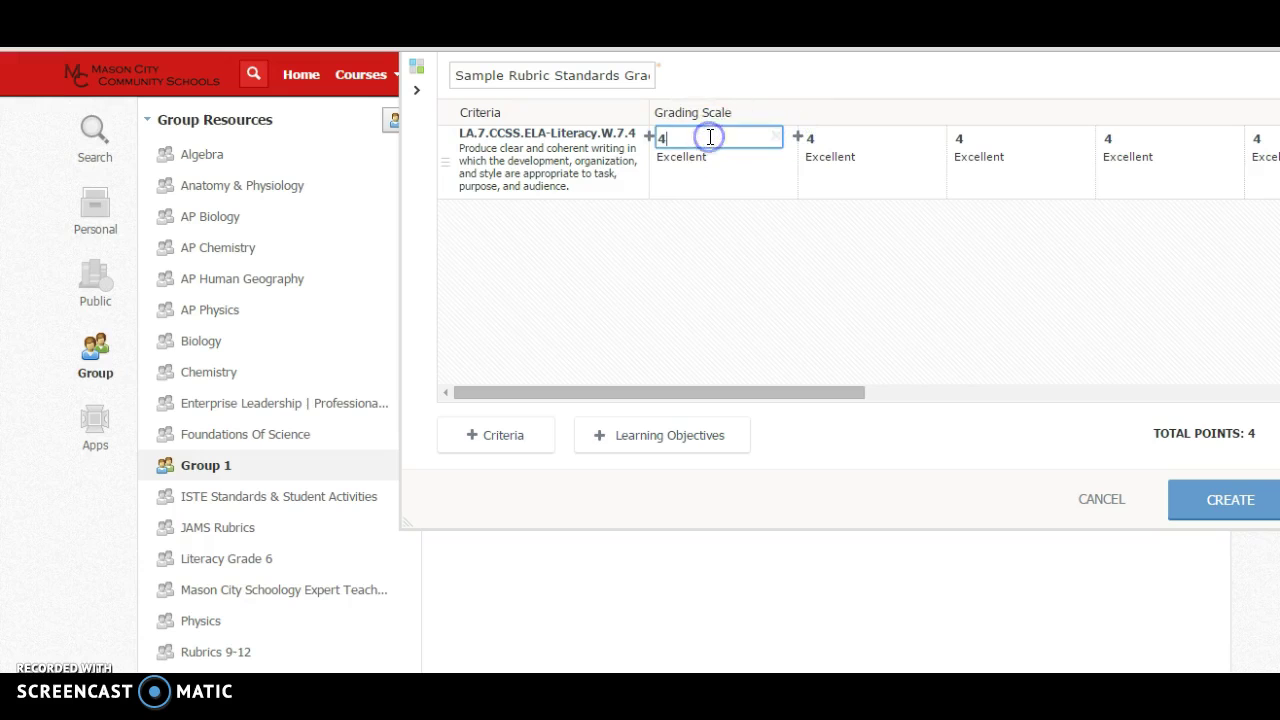
key(BackSpace)
text(10)
click(857, 138)
key(BackSpace)
text(9)
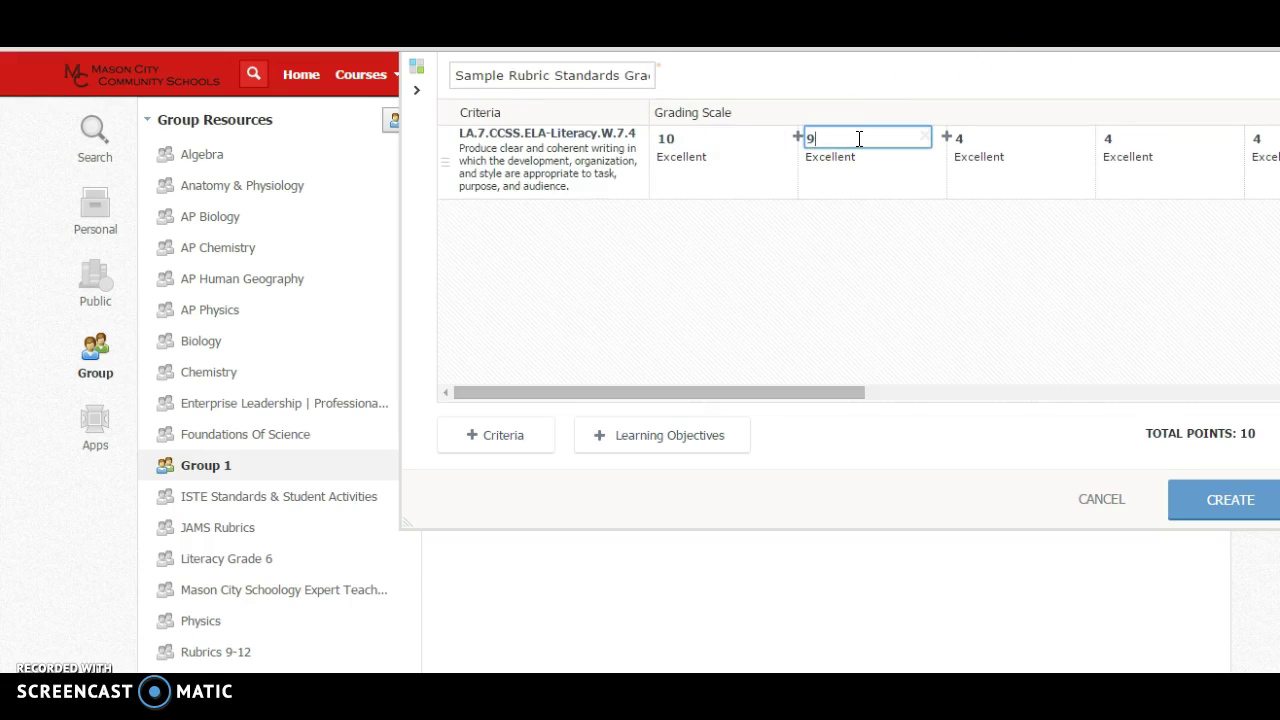
click(984, 141)
key(BackSpace)
text(8)
click(1108, 138)
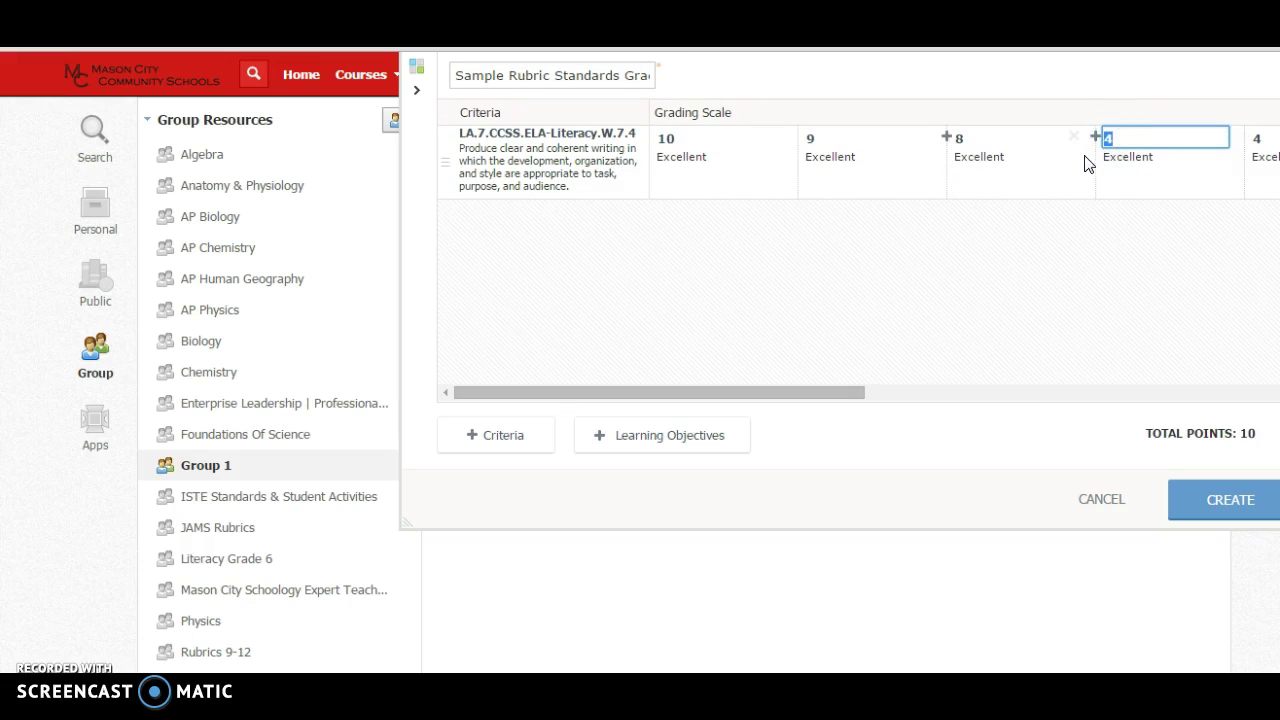
text(7)
Set the points of the fifth, sixth and seventh grading scale levels to 6, 5 and 4
drag(849, 391, 1100, 391)
click(763, 140)
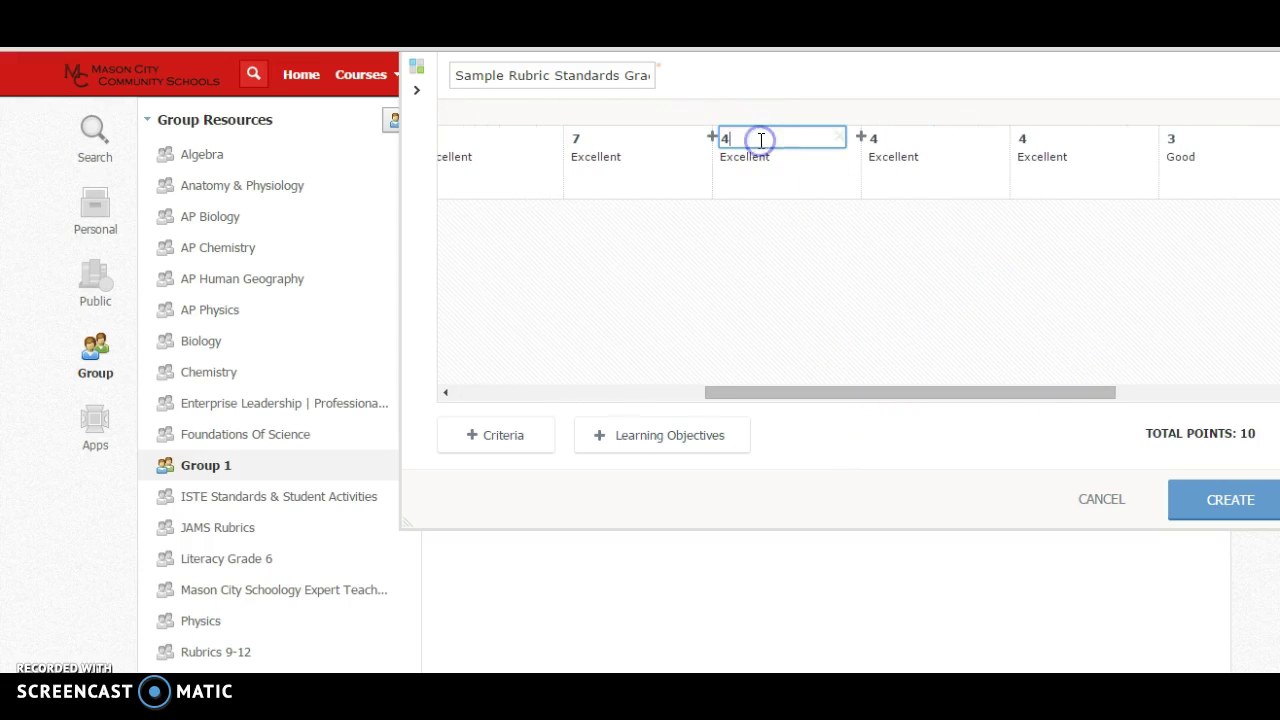
key(BackSpace)
text(6)
click(894, 143)
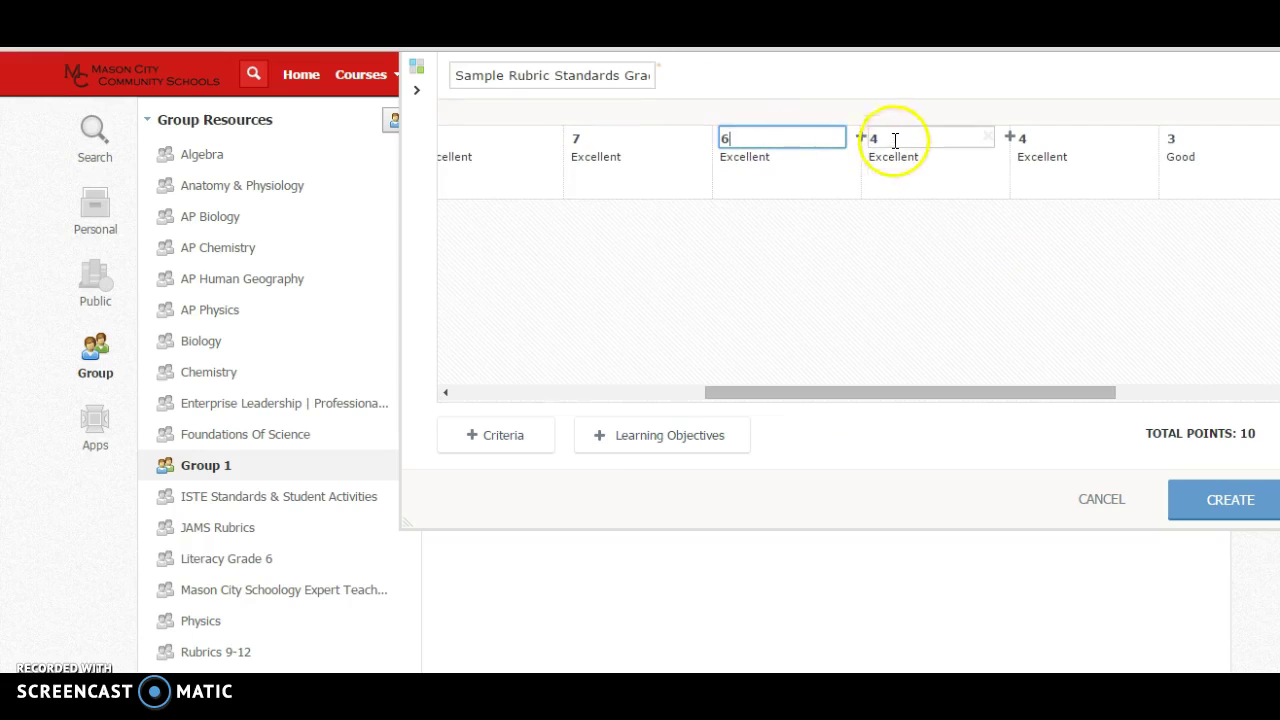
text(5)
click(1012, 140)
text(5)
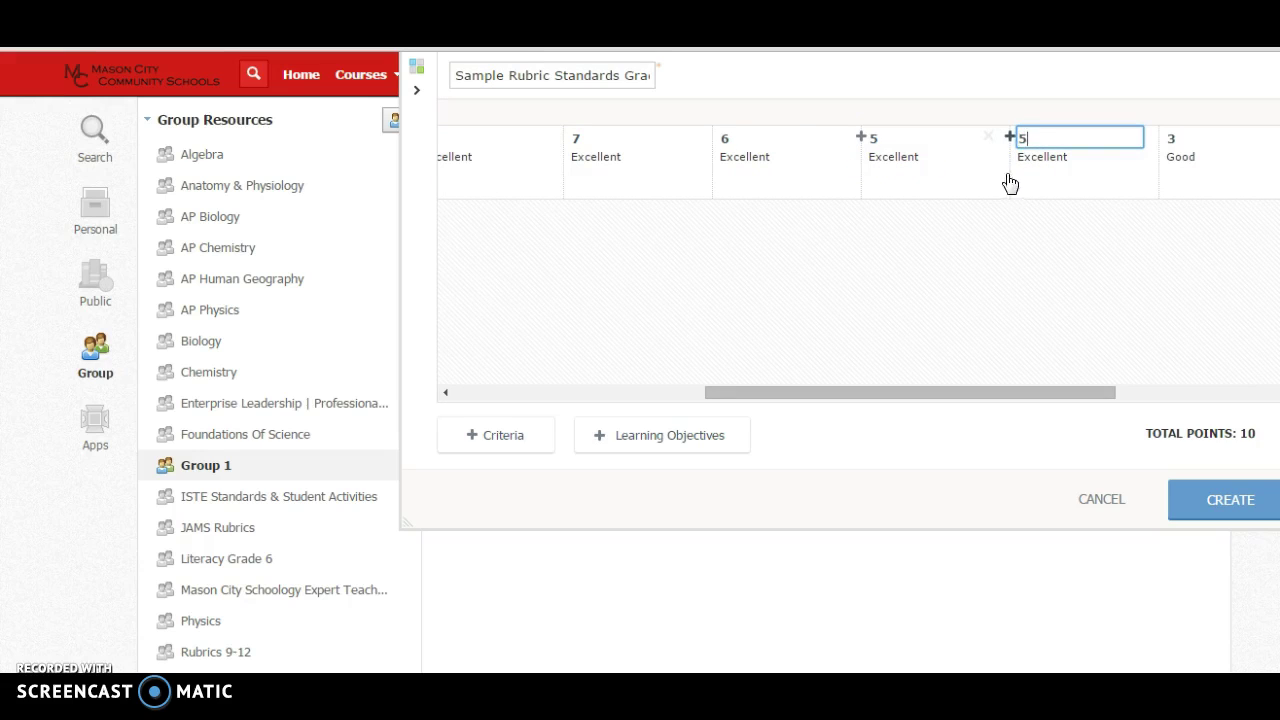
key(BackSpace)
text(4)
click(1190, 145)
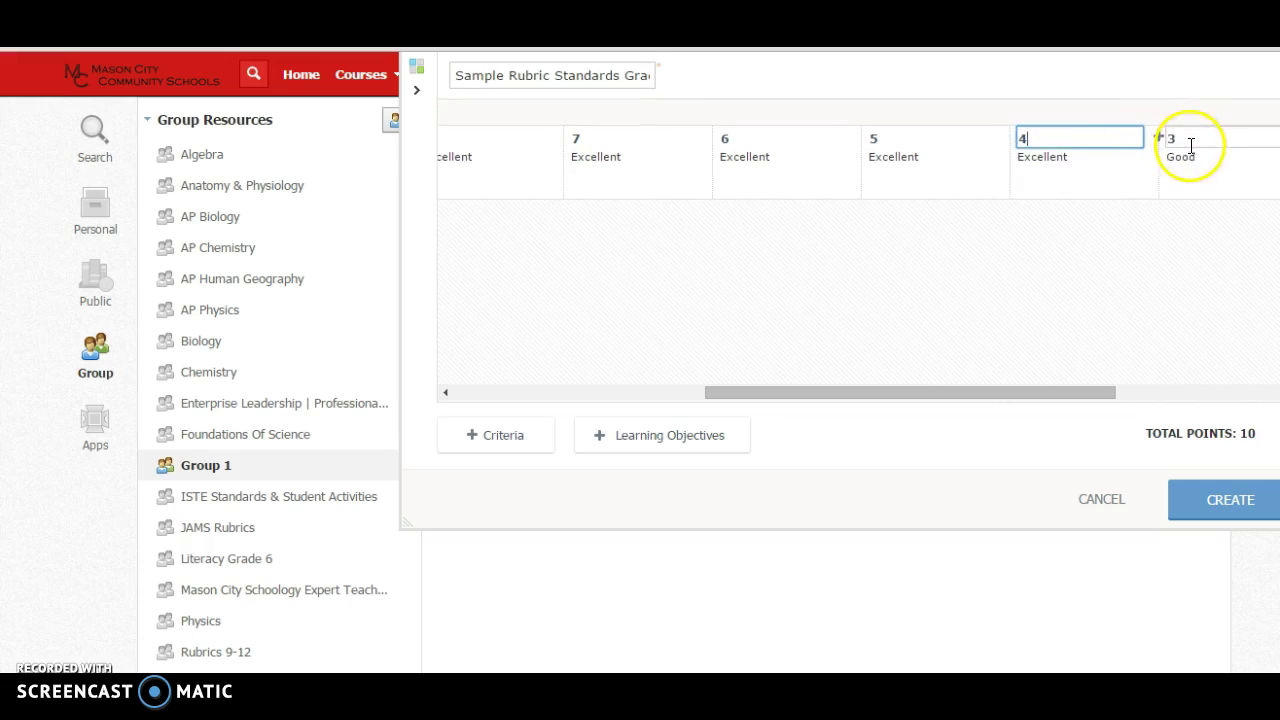
drag(1079, 388, 1214, 406)
click(1018, 165)
click(996, 138)
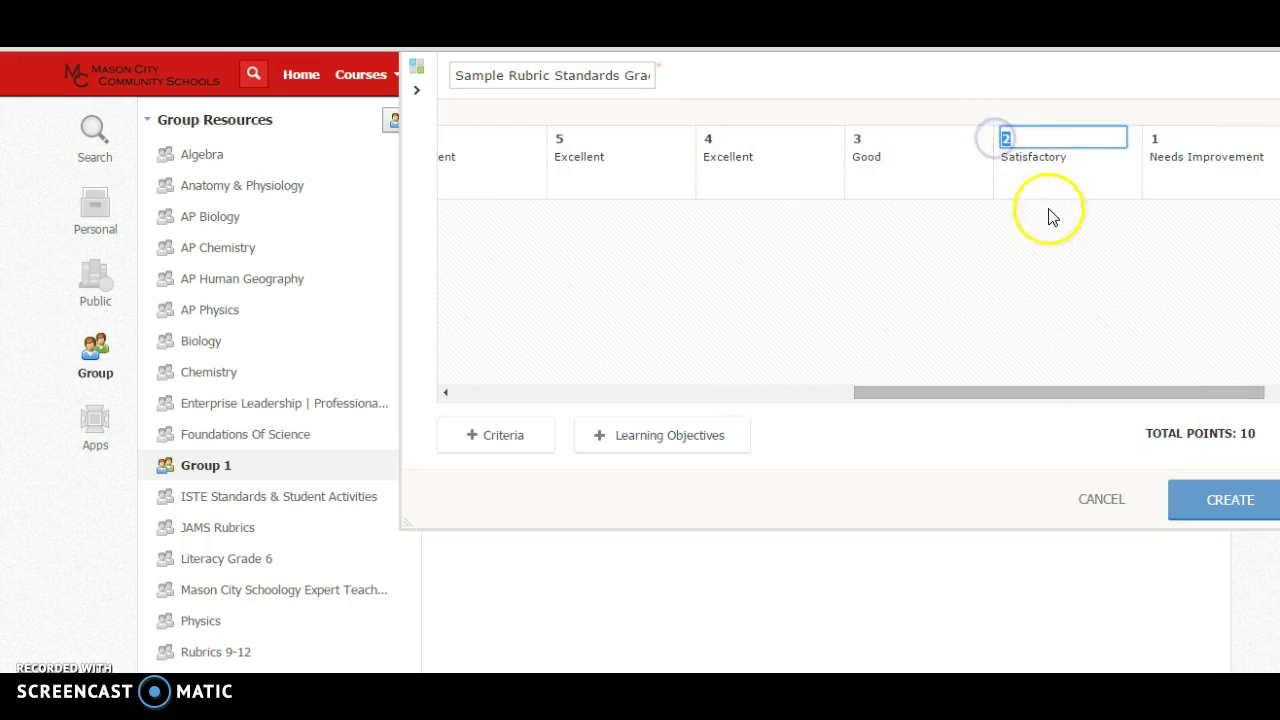
Replace the descriptions of the 10-point and 9-point levels with "Highly Proficient"
drag(1031, 391, 597, 392)
click(683, 157)
drag(728, 160, 634, 160)
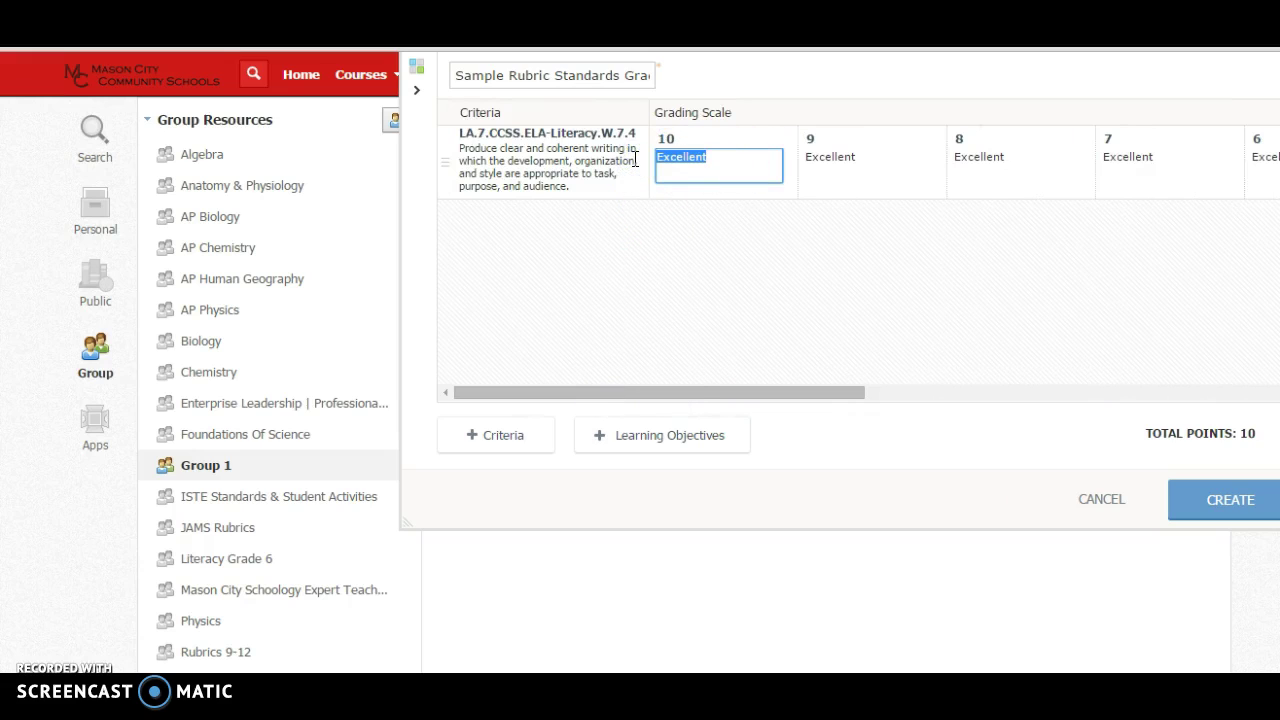
text(Hi)
drag(766, 163, 630, 150)
key(ctrl+c)
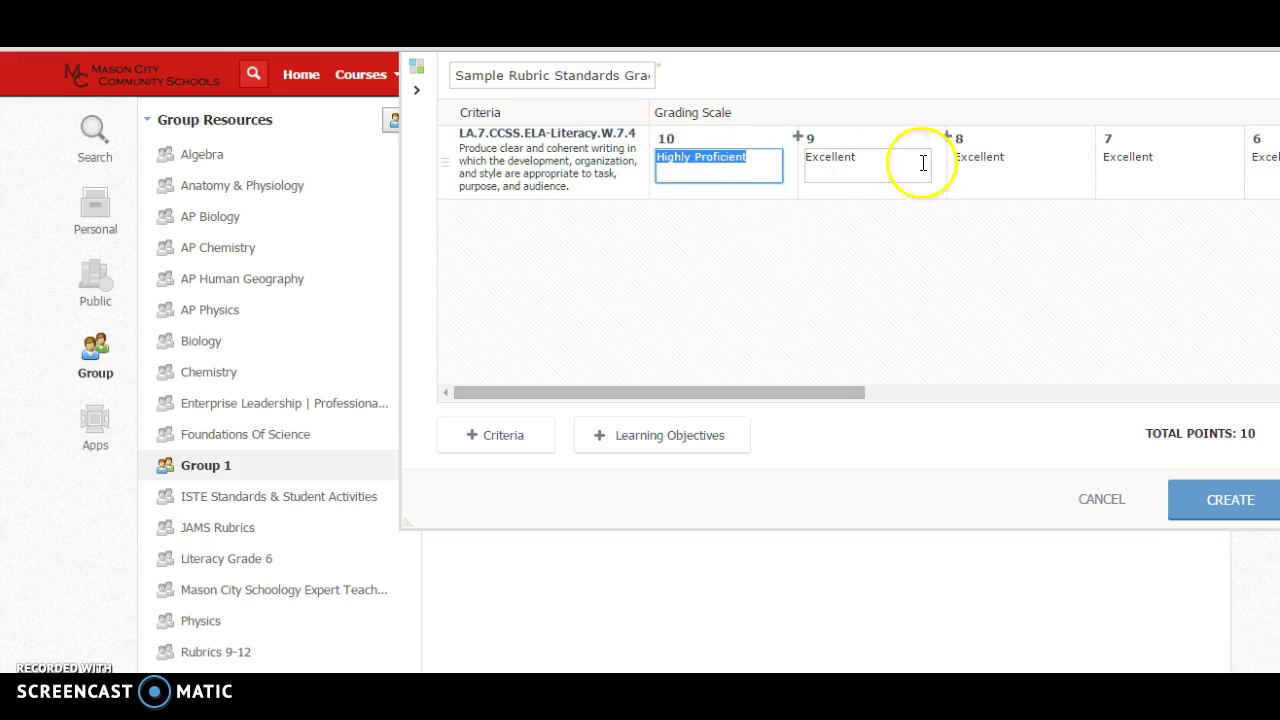
click(834, 160)
drag(868, 156, 757, 151)
key(ctrl+v)
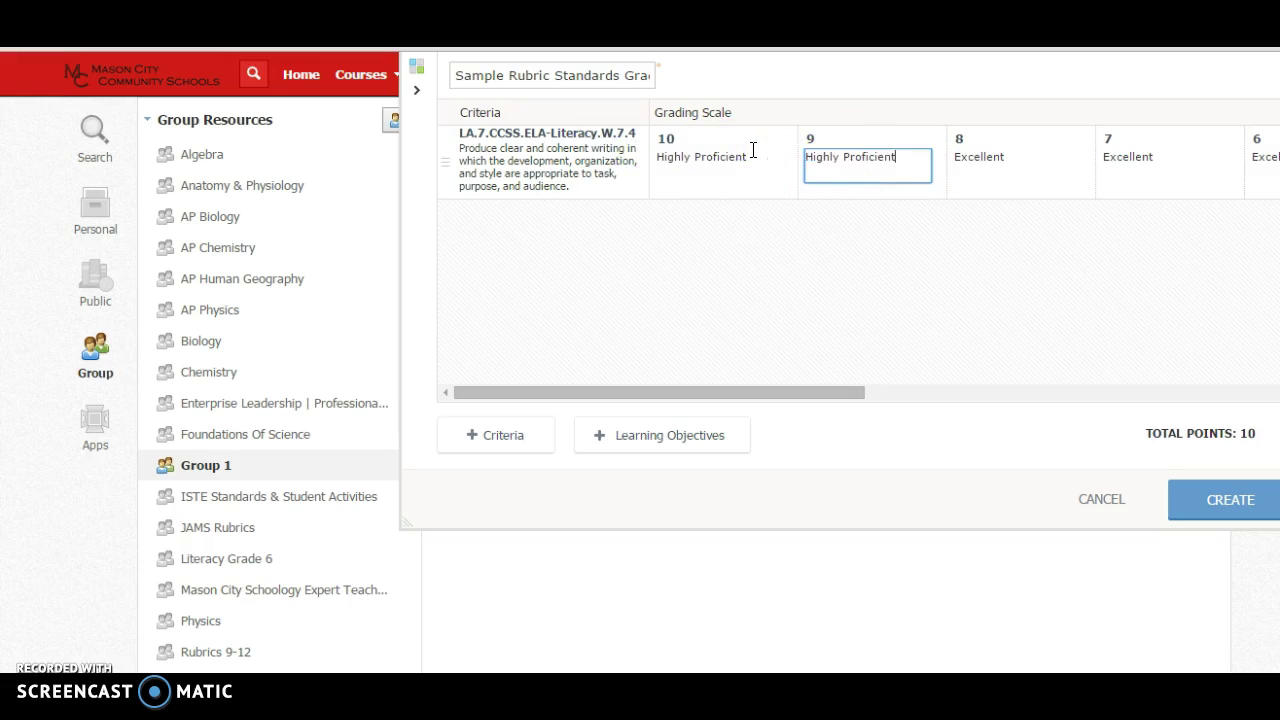
Replace the descriptions of the 8-point and 7-point levels with "Proficient"
drag(1026, 164, 929, 157)
text(Proficient)
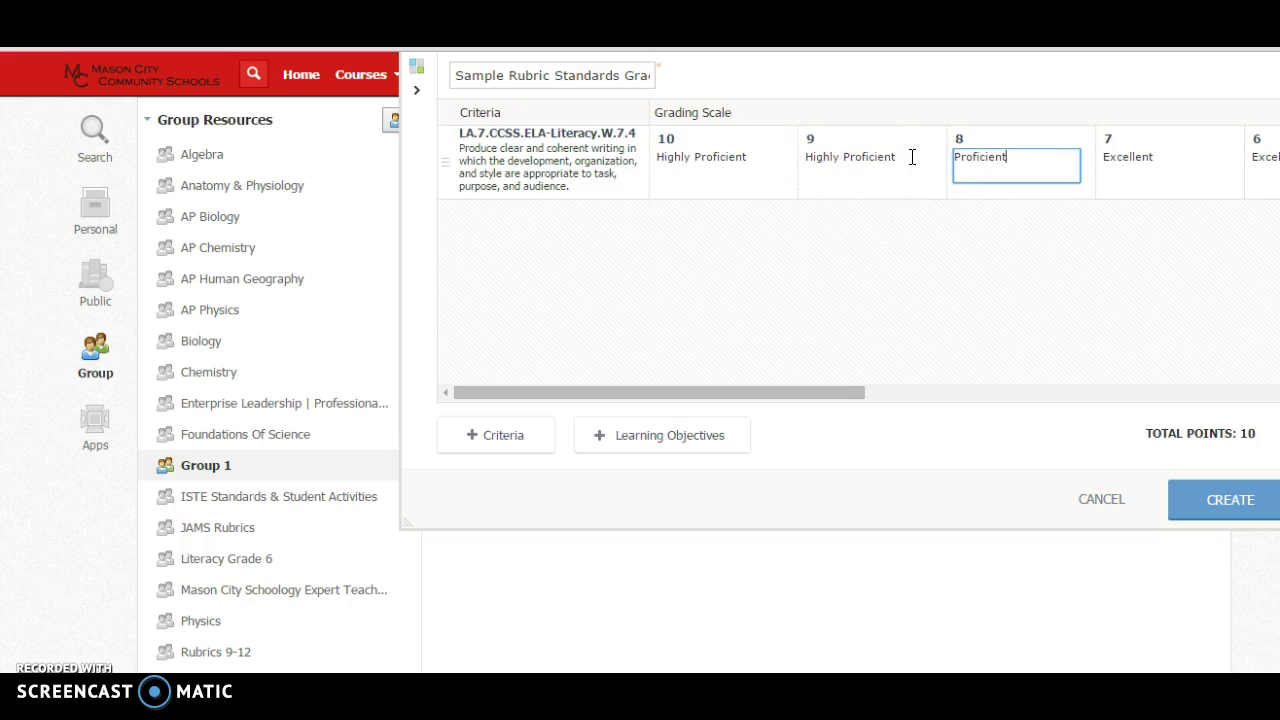
click(1157, 160)
double_click(1136, 157)
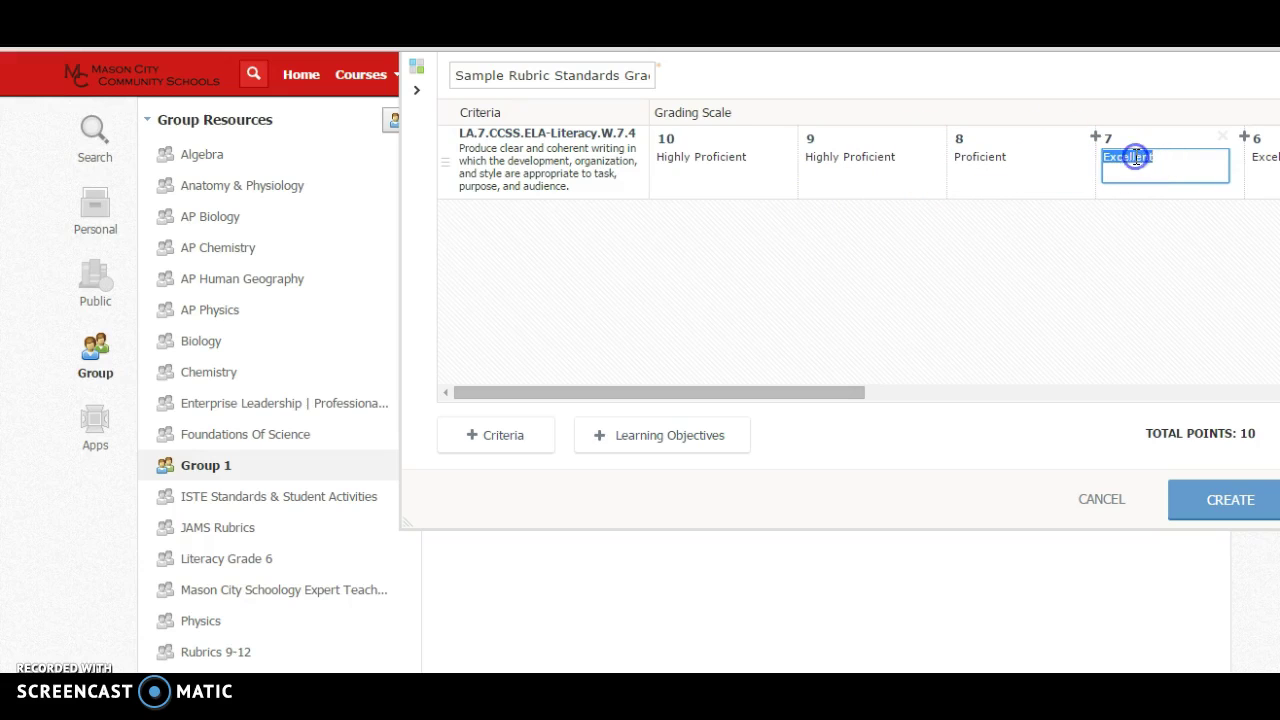
text(Proficient)
Replace the description of the 6-point level with "Nearly Proficient"
drag(803, 391, 1024, 393)
double_click(846, 157)
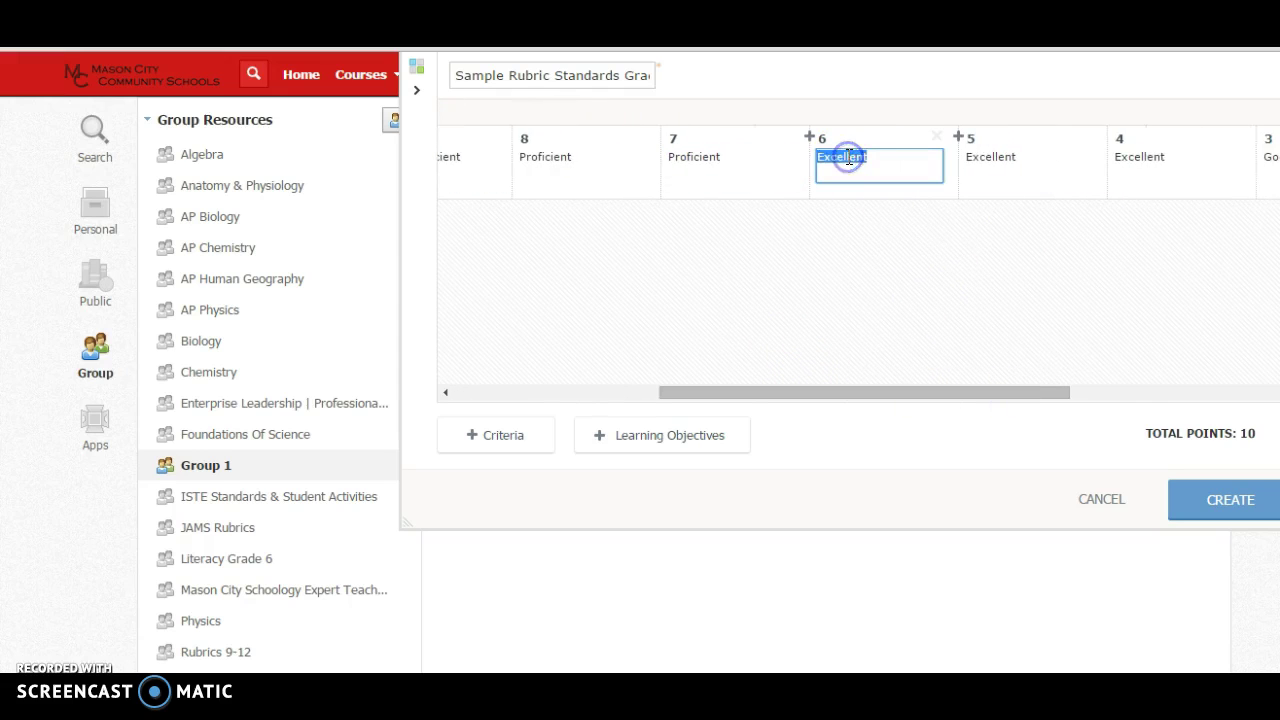
text(Nearly Prof)
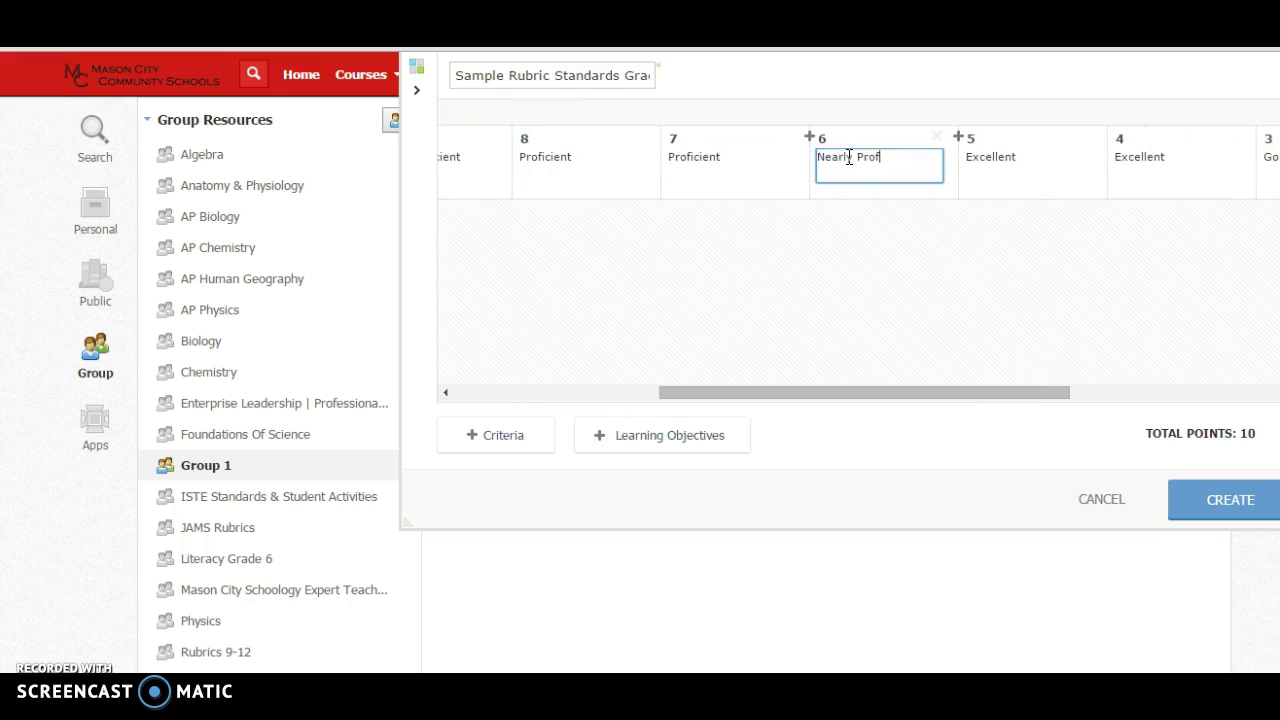
text(icient)
click(914, 157)
Replace the descriptions of the 5-point, 4-point and 3-point levels with "Emerging"
double_click(1003, 157)
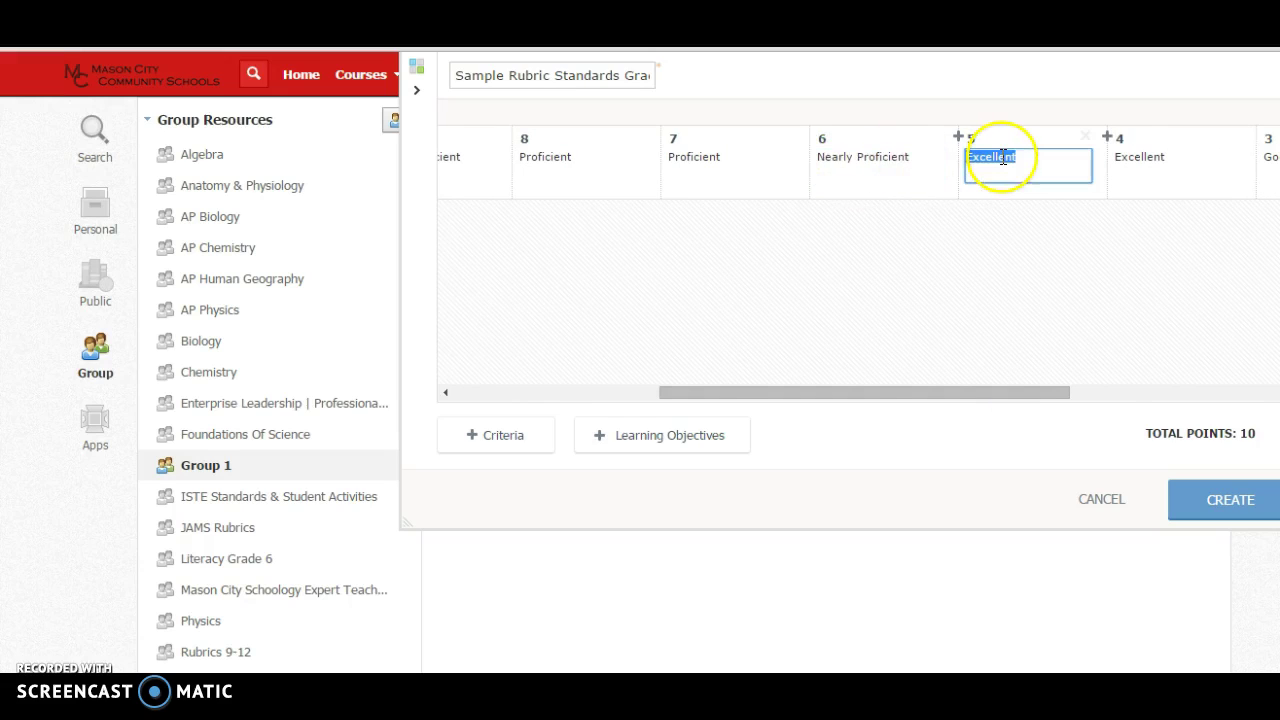
text(Emerging)
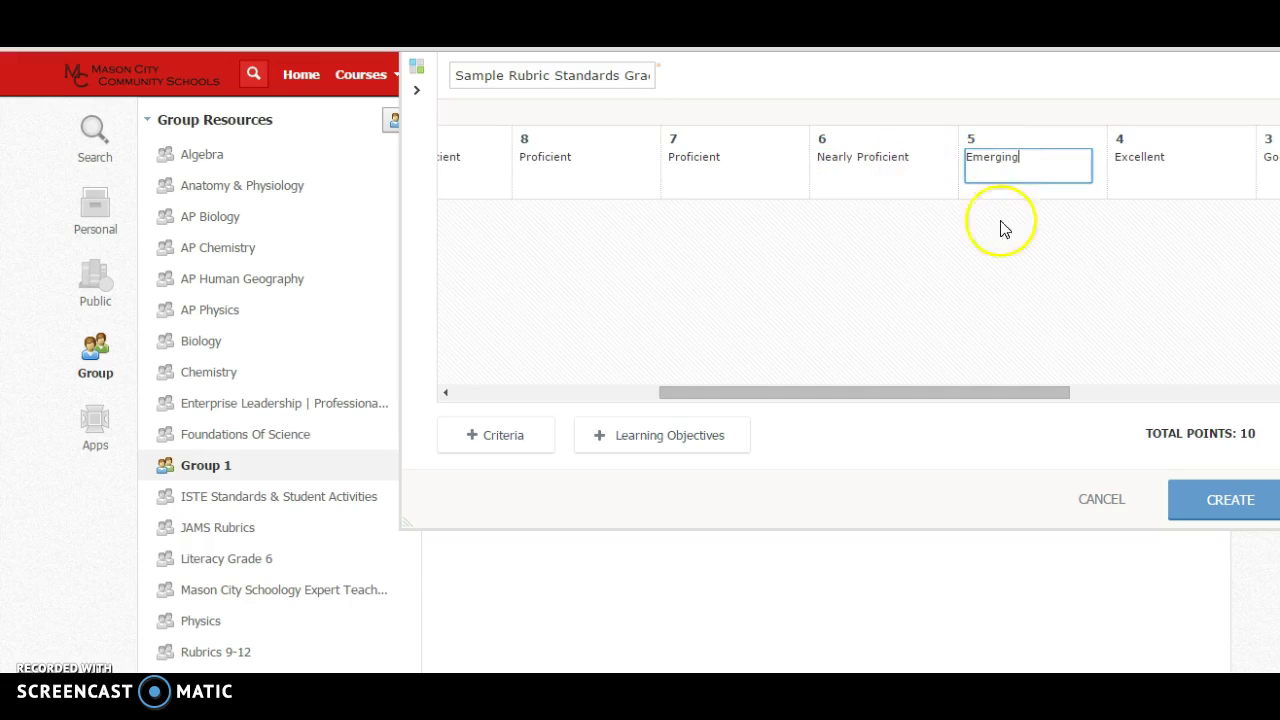
drag(975, 389, 1154, 392)
click(725, 155)
double_click(727, 155)
text(Emerging)
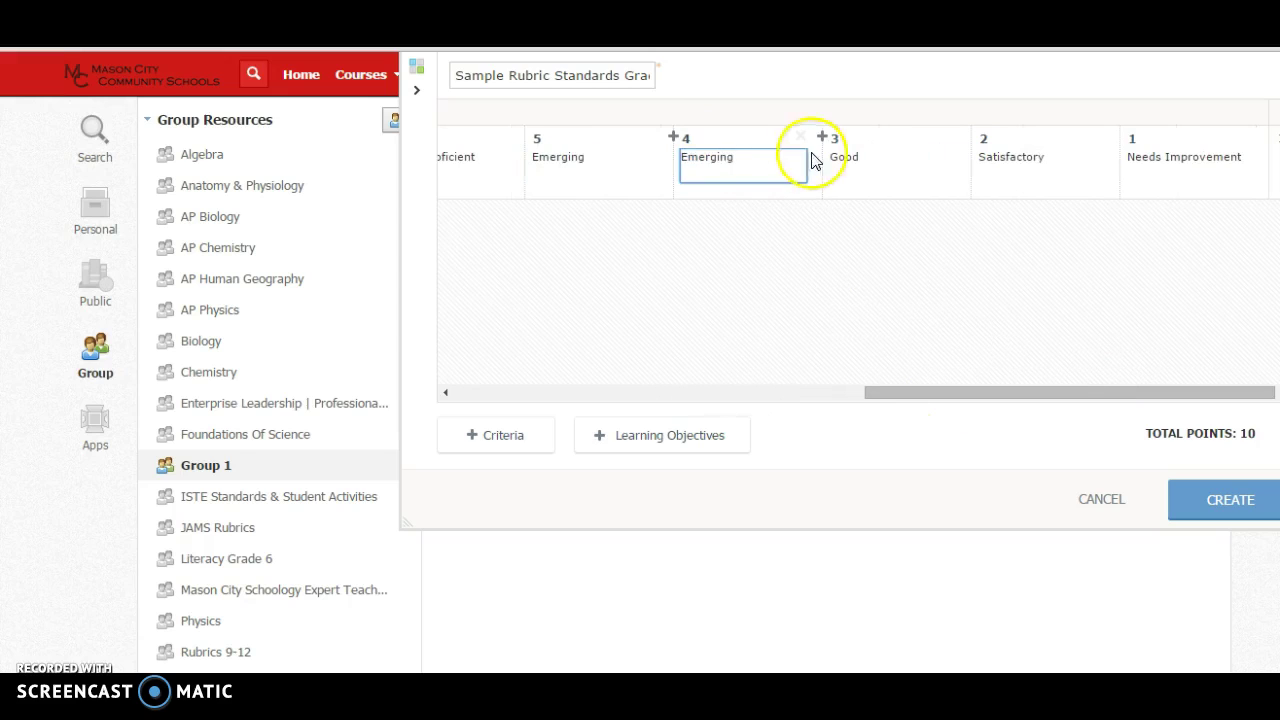
click(837, 156)
double_click(838, 157)
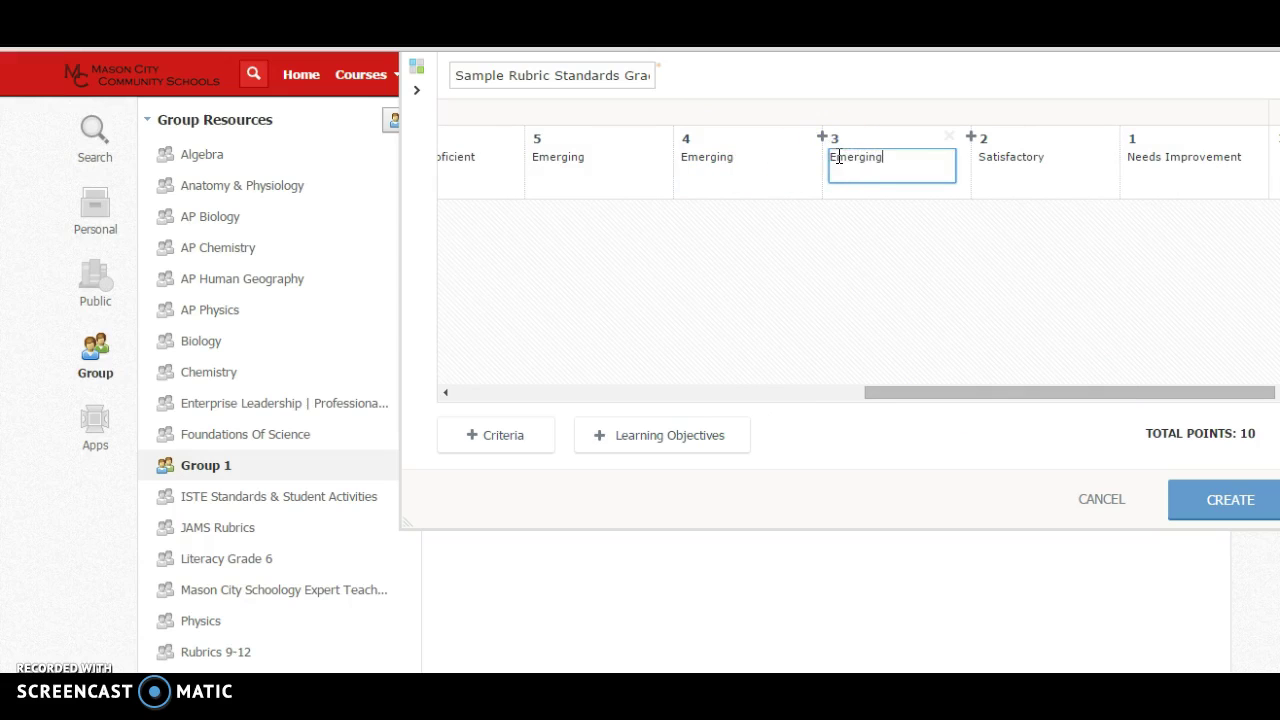
text(Emerging)
Replace the descriptions of the 2-point and 1-point levels with "Emerging"
click(998, 168)
double_click(1002, 160)
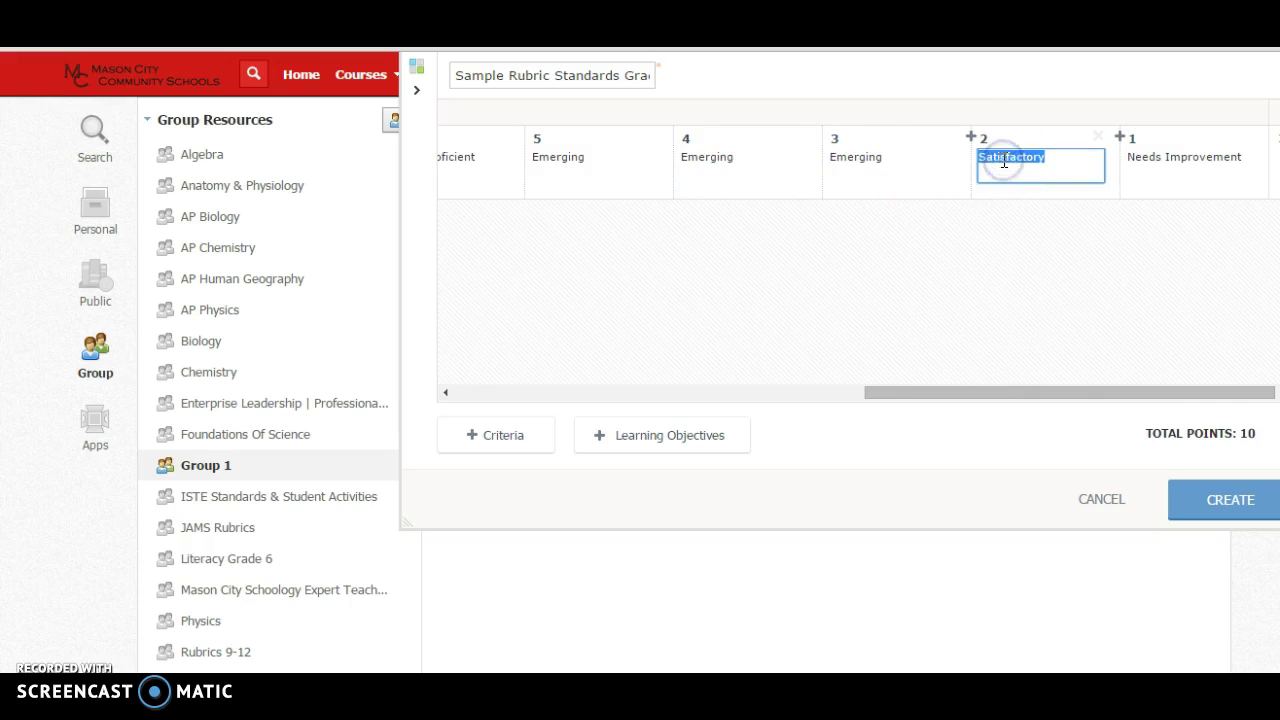
text(Emerging)
click(1155, 158)
double_click(1145, 157)
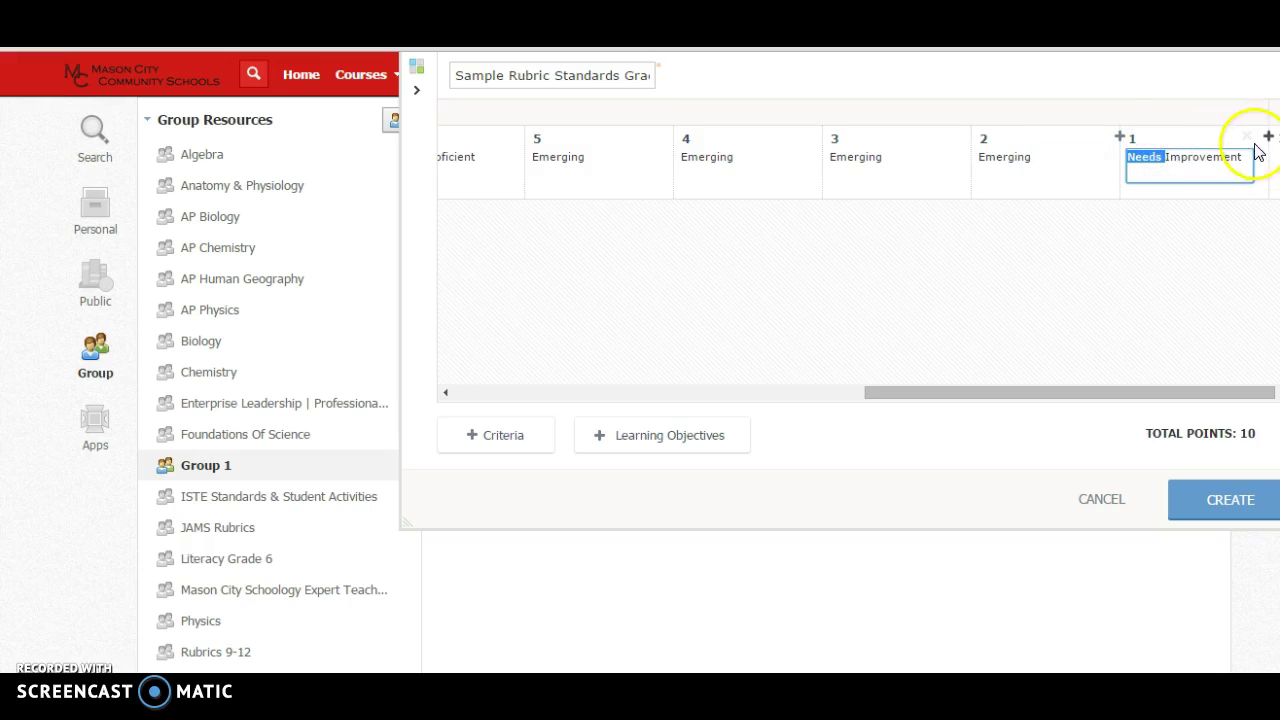
double_click(1211, 158)
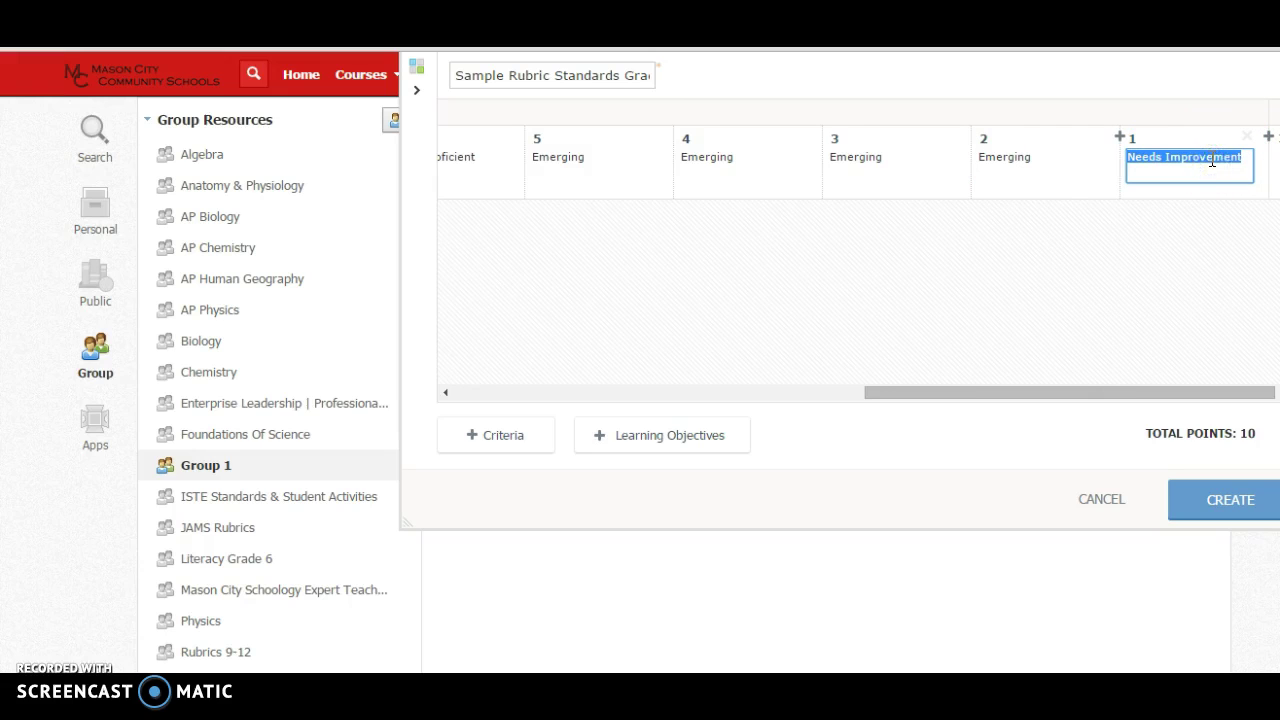
text(Emerging)
Add the learning objectives LA.7.CCSS.ELA-Literacy.W.7.5 and LA.7.CCSS.ELA-Literacy.W.7.6 to the rubric as further criteria
drag(1128, 390, 660, 414)
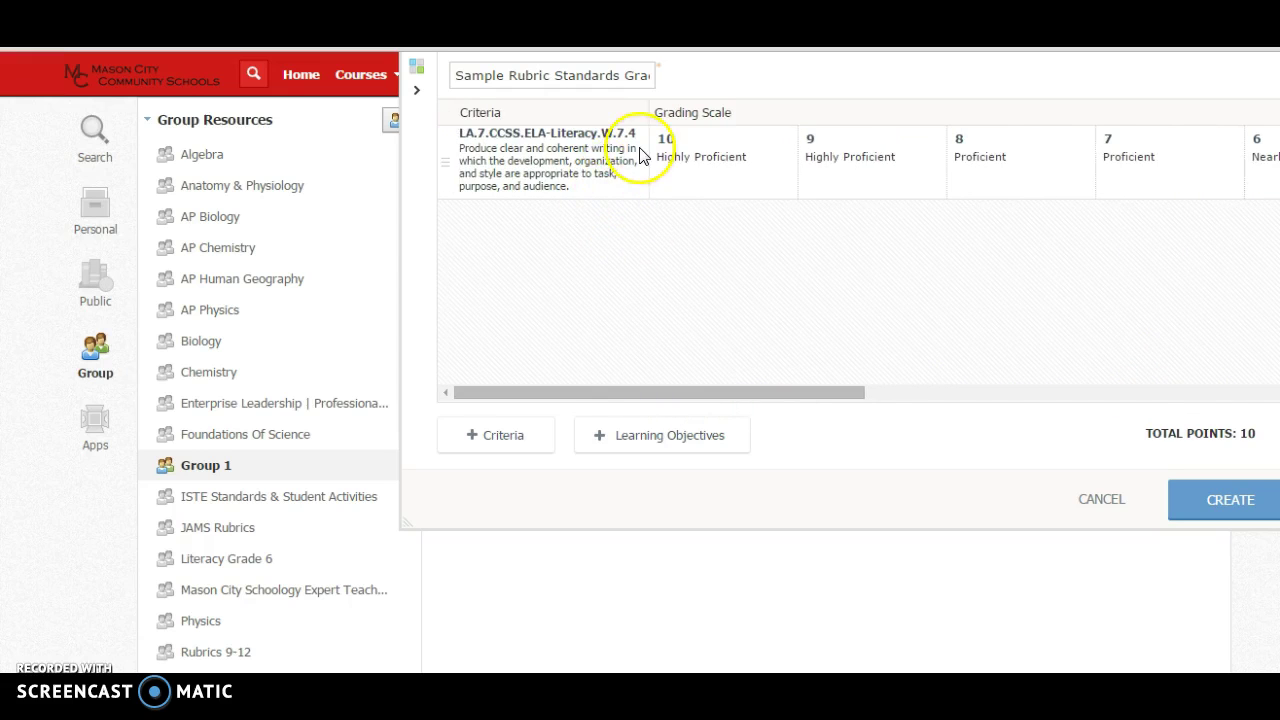
click(653, 437)
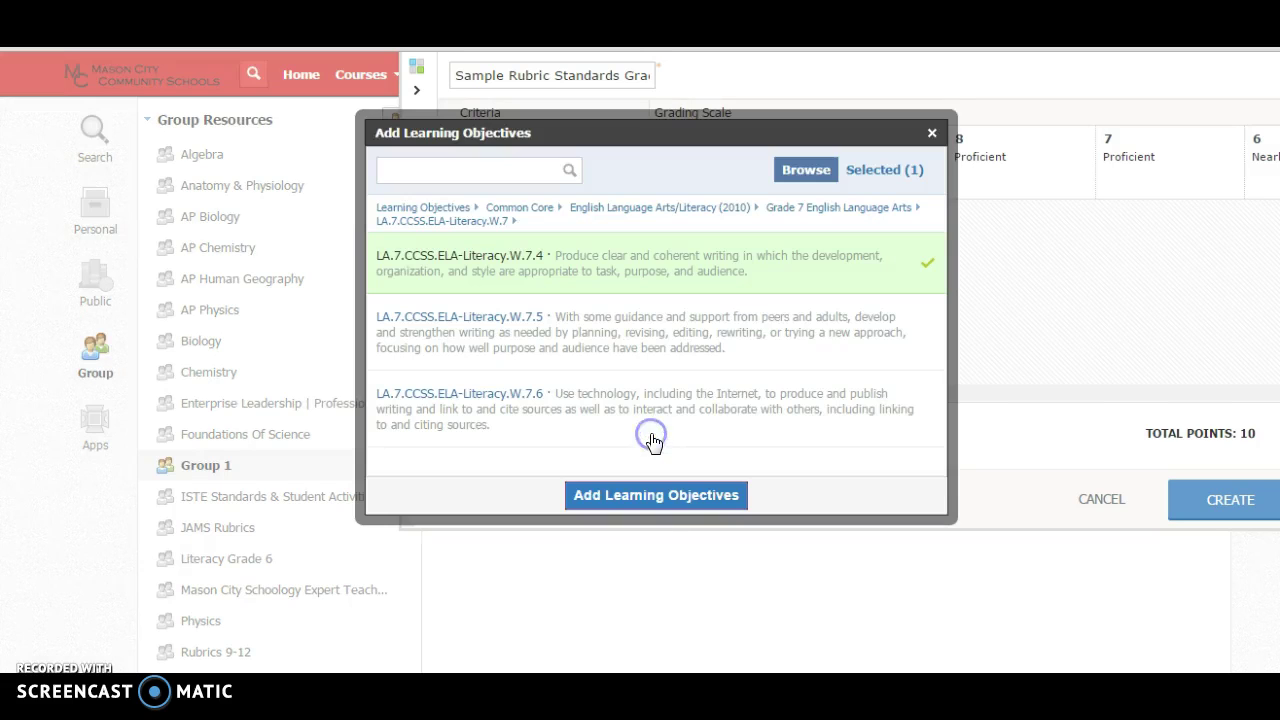
click(628, 342)
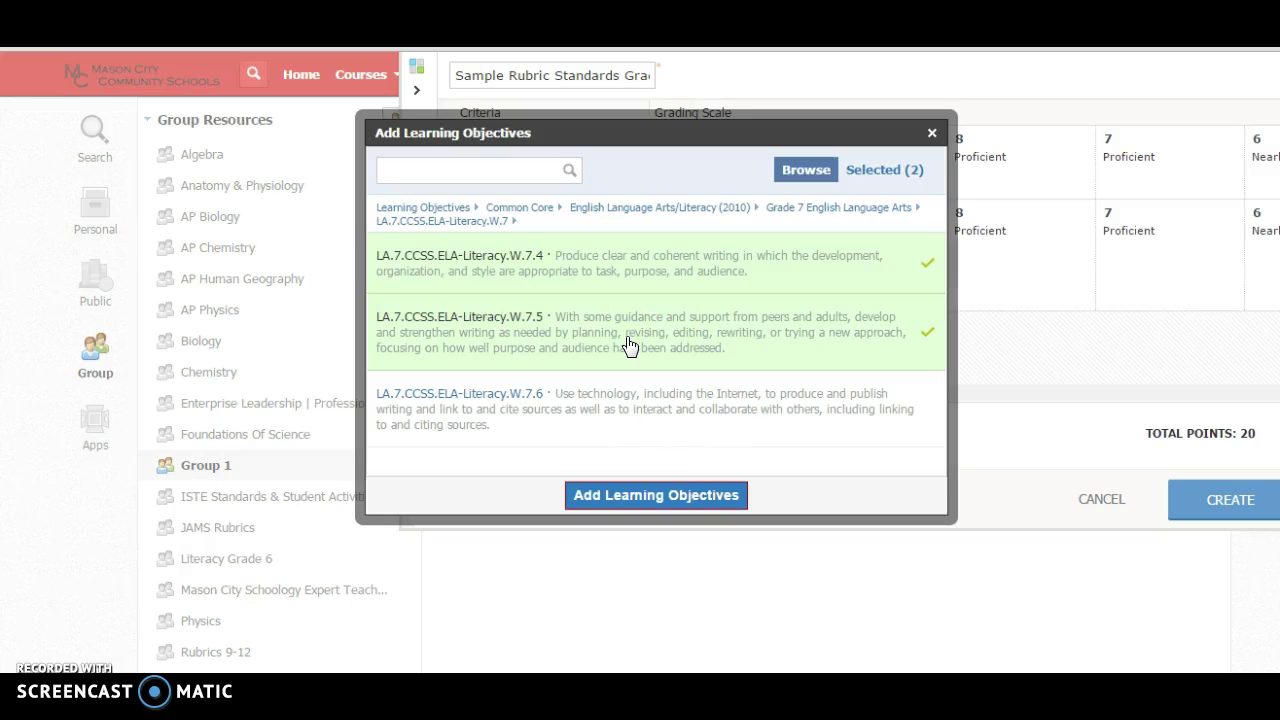
click(613, 410)
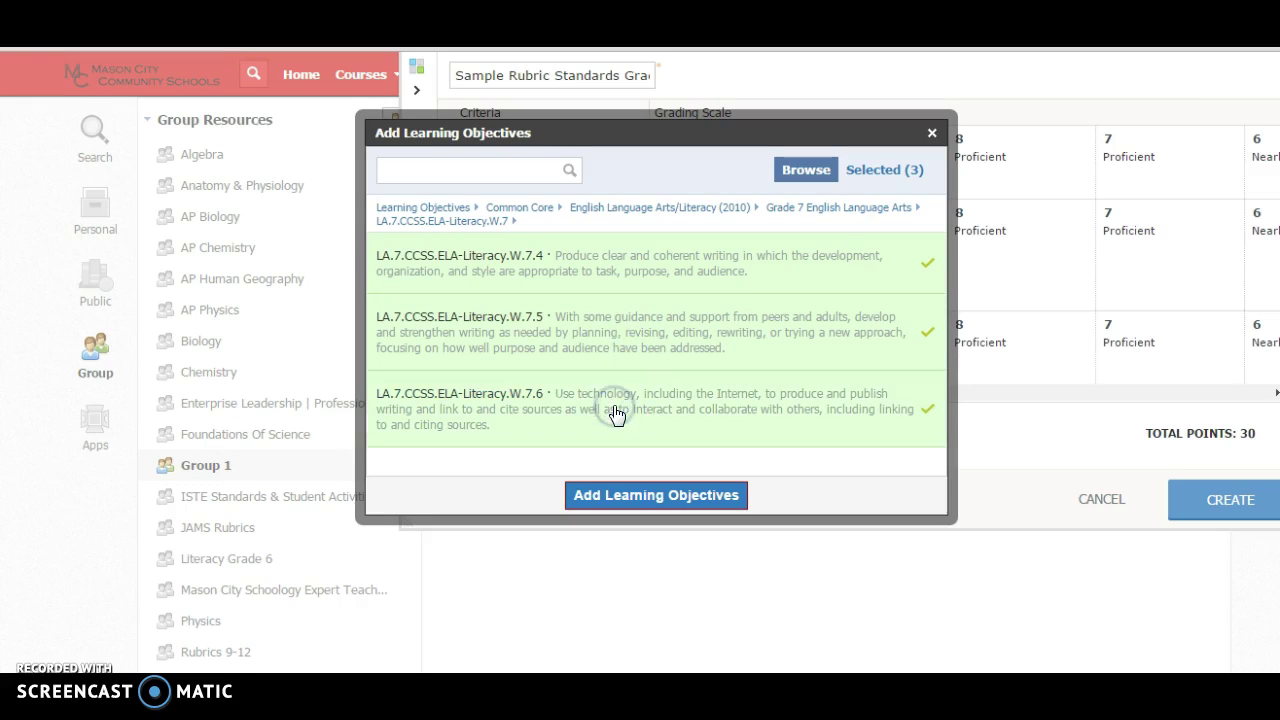
click(620, 495)
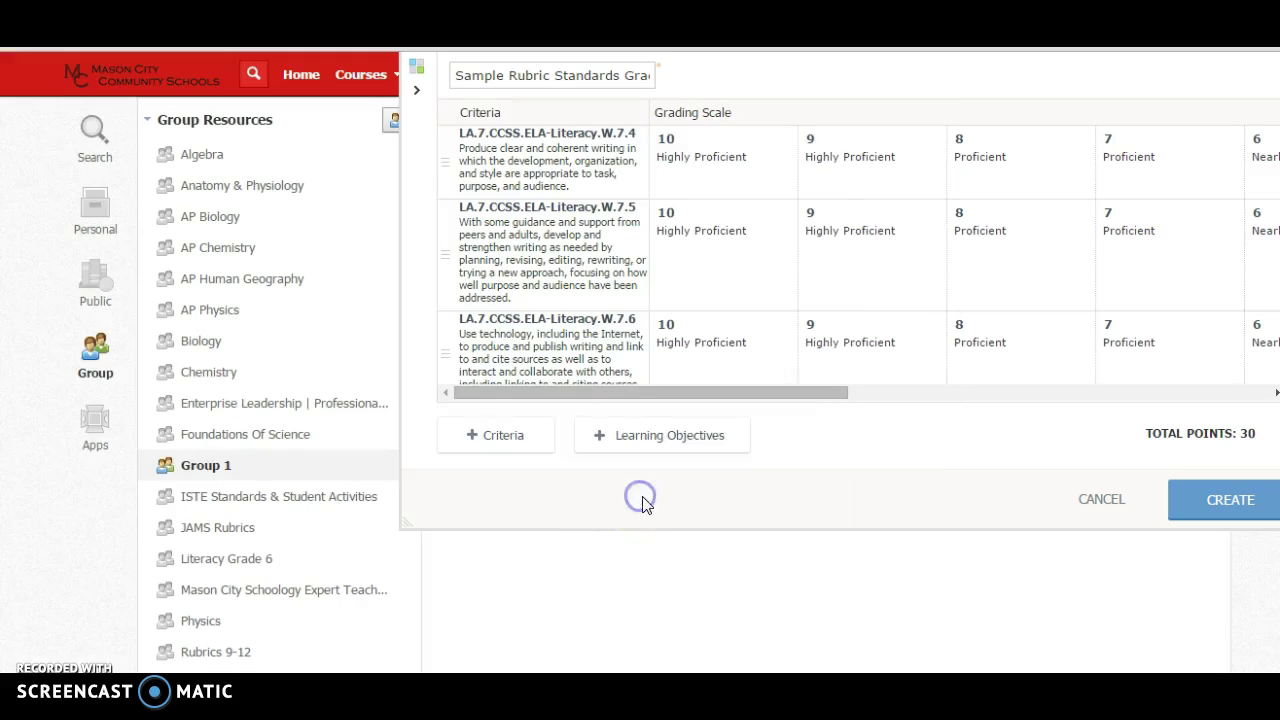
Append "I can type more descriptive items here." below "Highly Proficient" in the W.7.4 criterion's 10-point level, separated by a blank line
mouse_move(738, 393)
mouse_down()
mouse_move(1140, 411)
mouse_move(732, 411)
mouse_up()
click(701, 180)
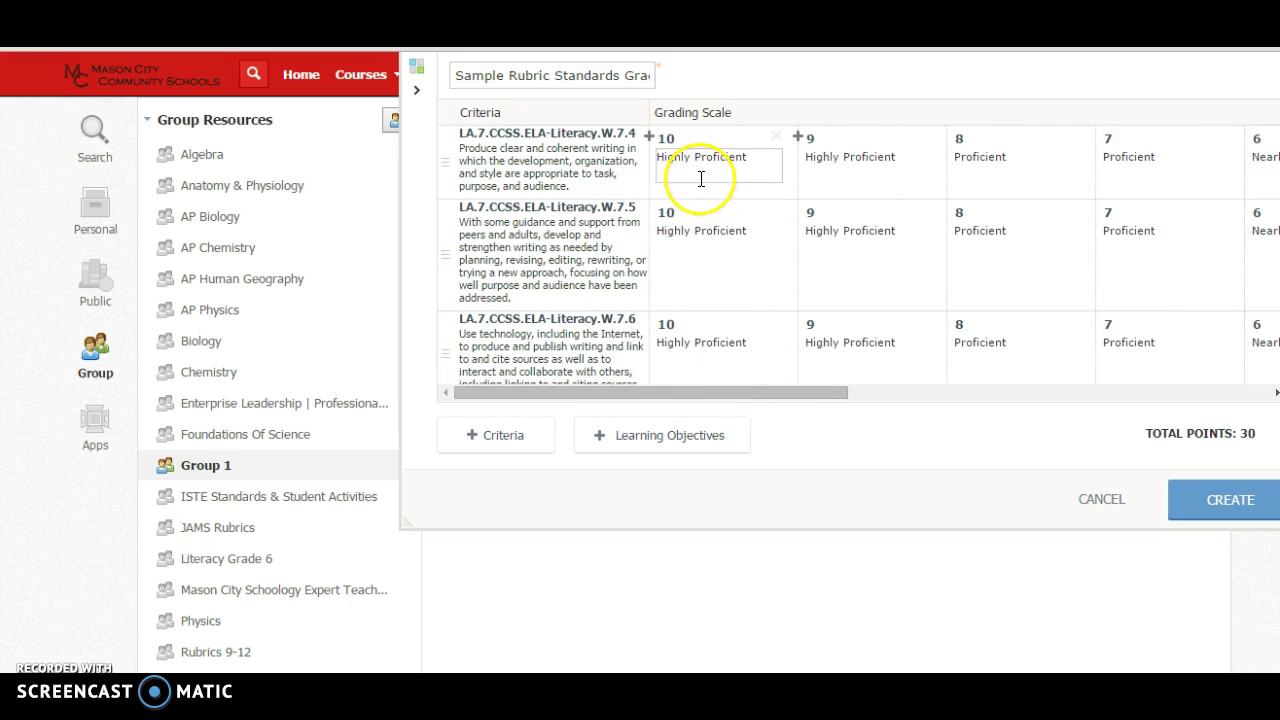
click(757, 172)
key(Return)
key(Return)
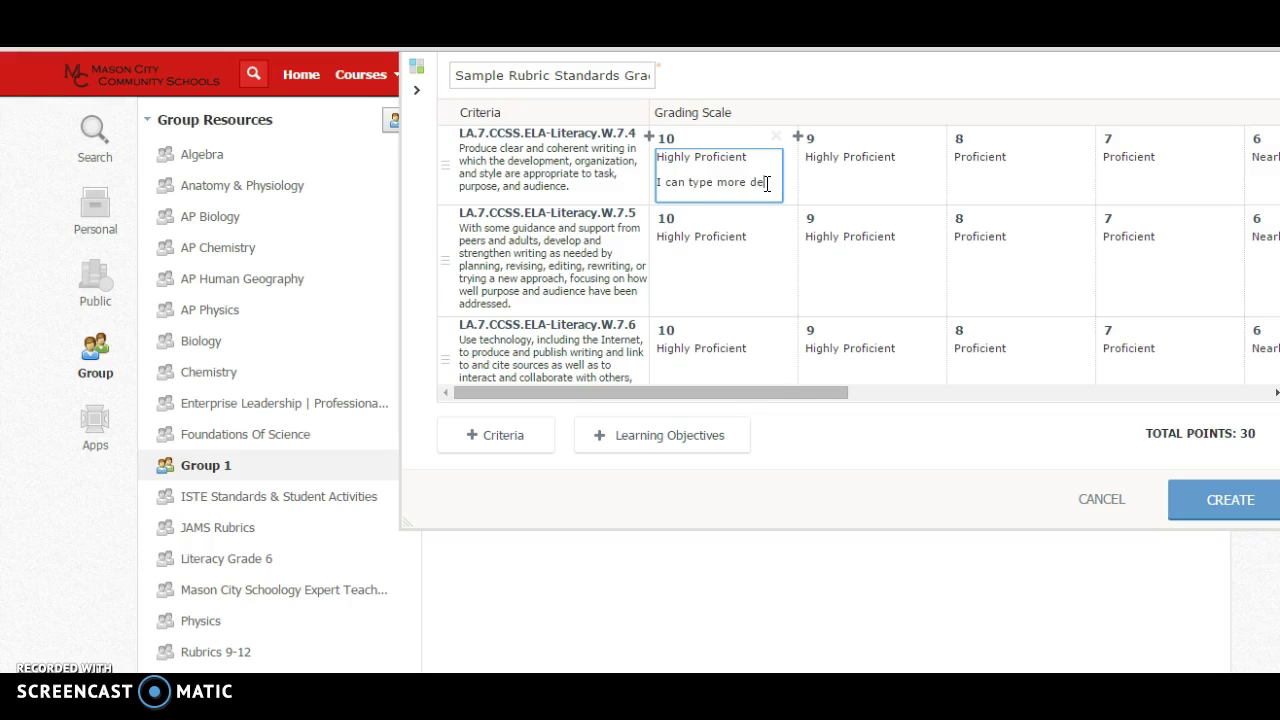
text(ve items here.)
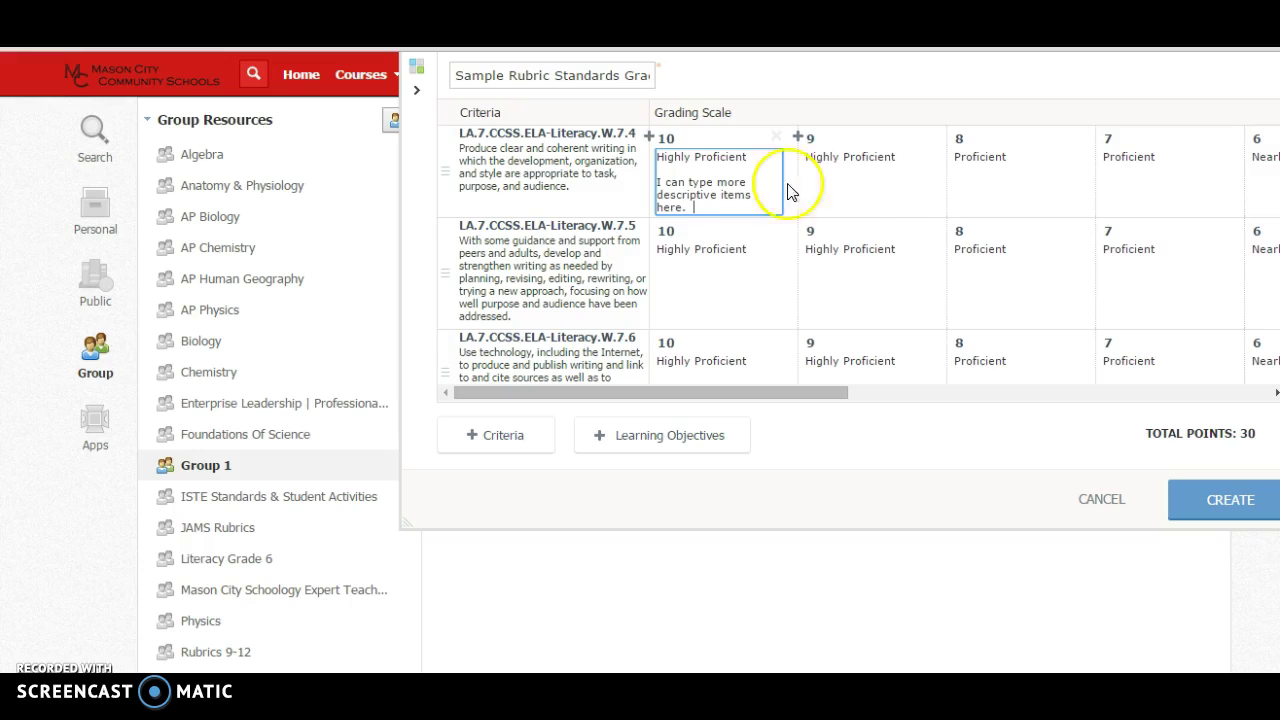
Append "This is still highly proficient, but the description may differ slightly than the description under "10"." to the W.7.4 criterion's 9-point description
click(907, 159)
key(Return)
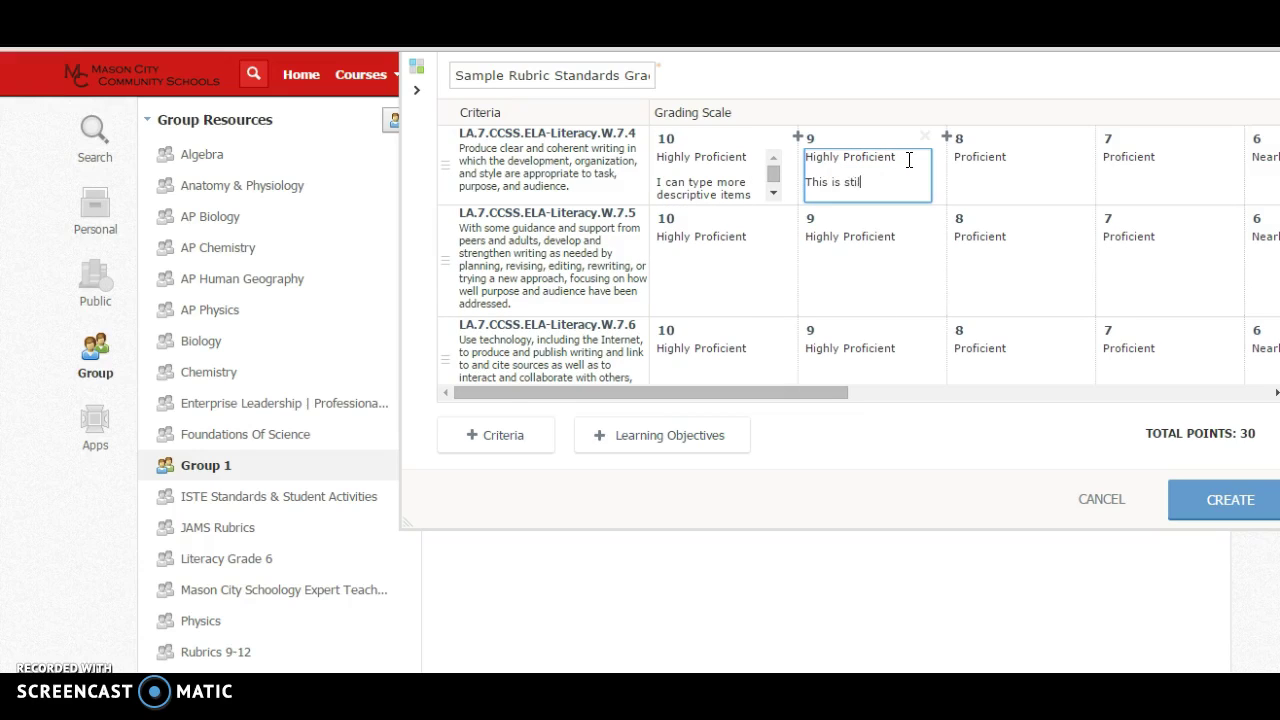
text(ficient, but)
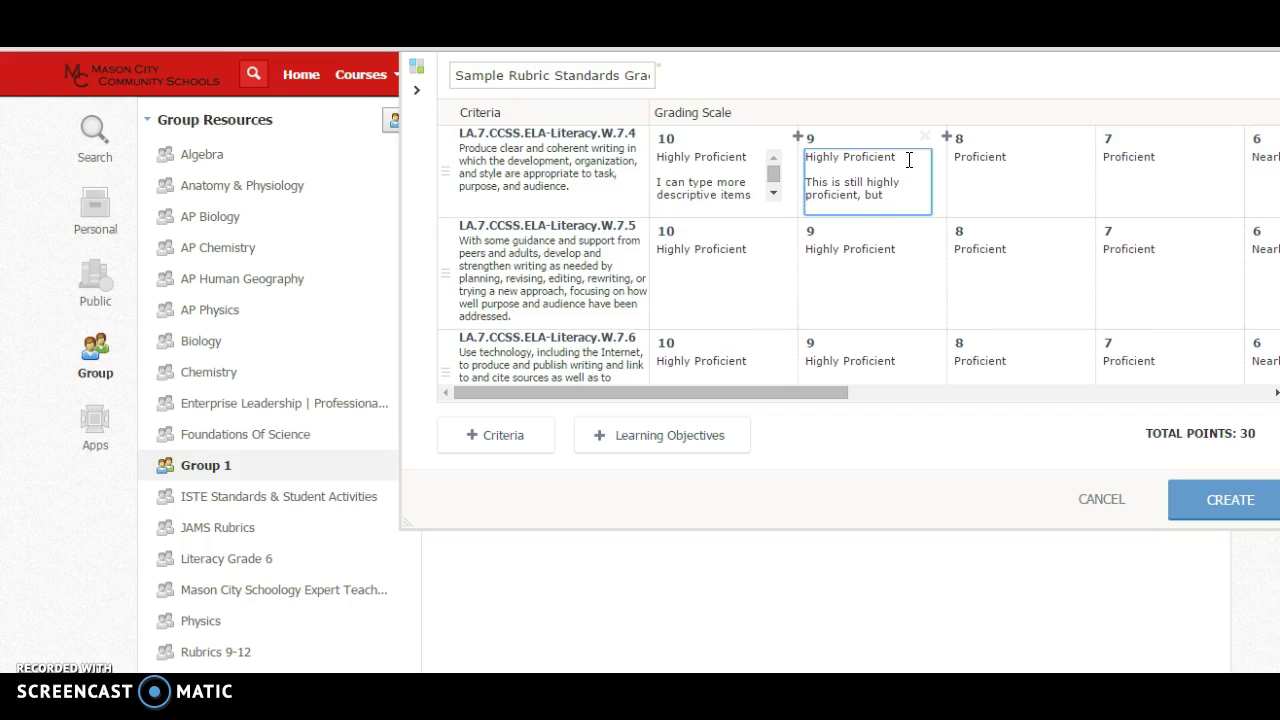
text( the sescription )
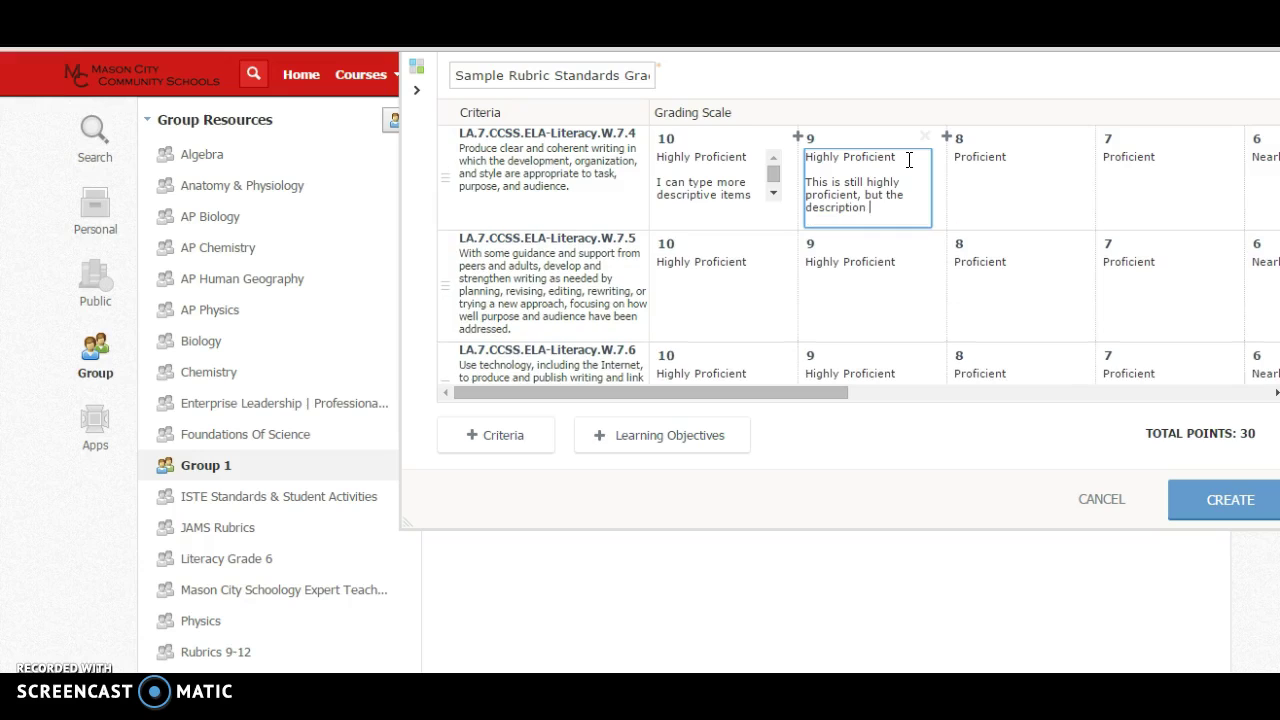
text(may differ sligh)
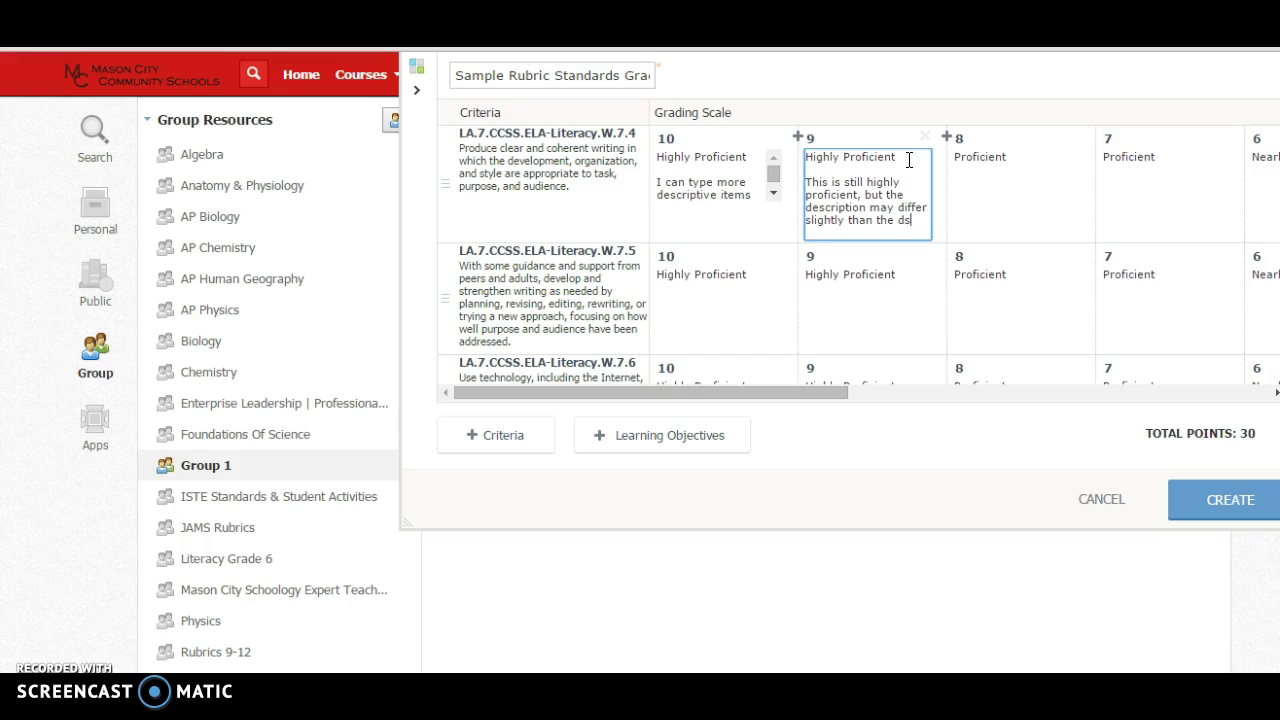
text(tly than the description under)
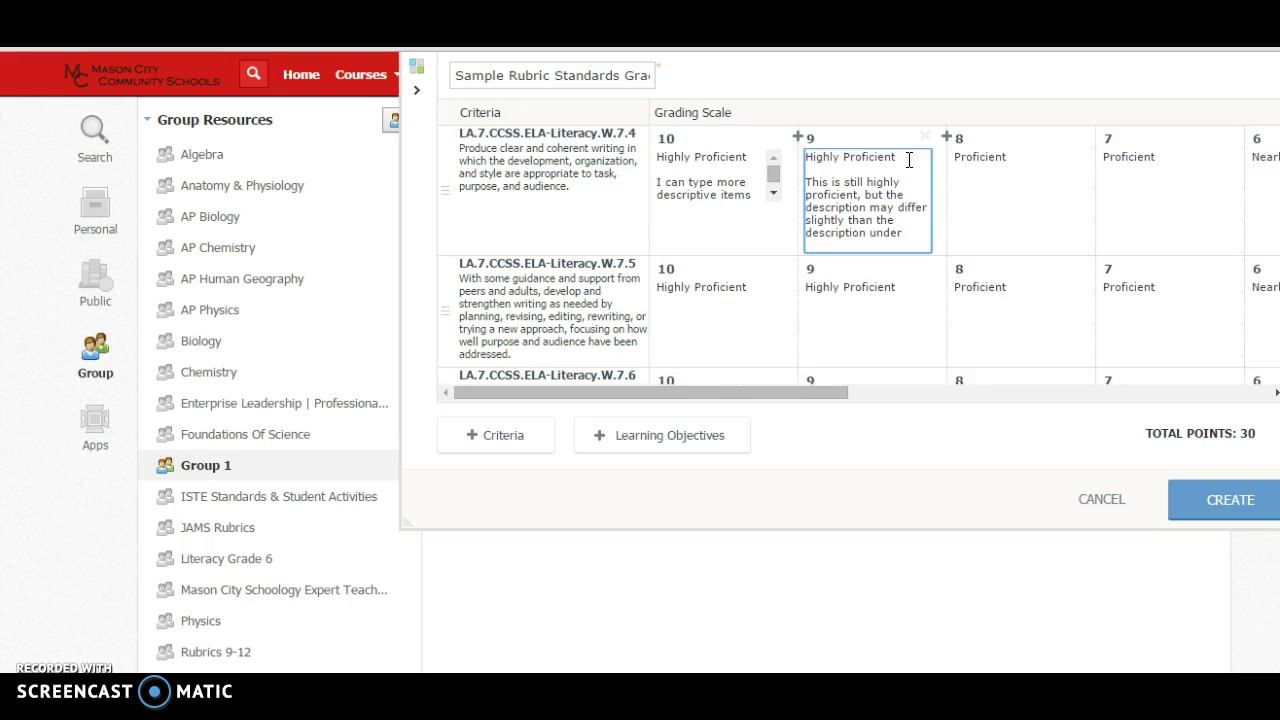
text( "10".)
Finish editing the descriptions and create the Sample Rubric Standards Grading rubric in the group folder
click(766, 332)
mouse_move(800, 394)
mouse_down()
mouse_move(1099, 390)
mouse_move(786, 393)
mouse_up()
click(1222, 496)
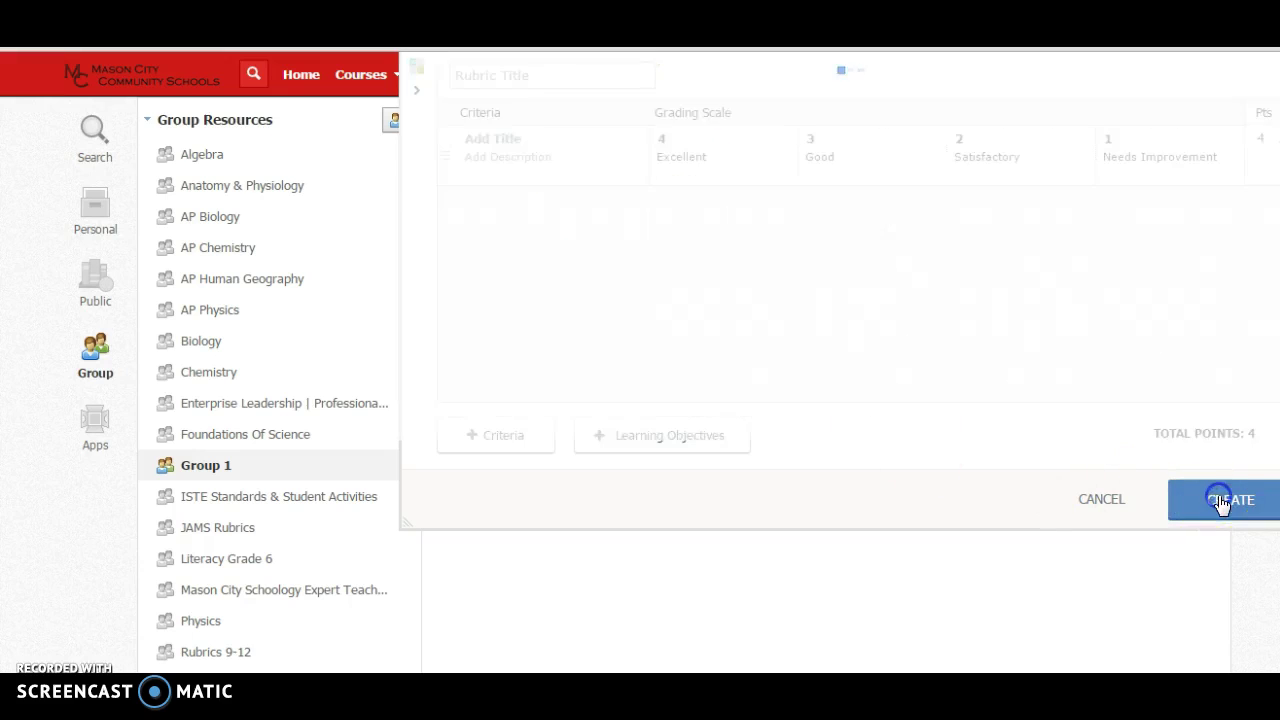
click(603, 542)
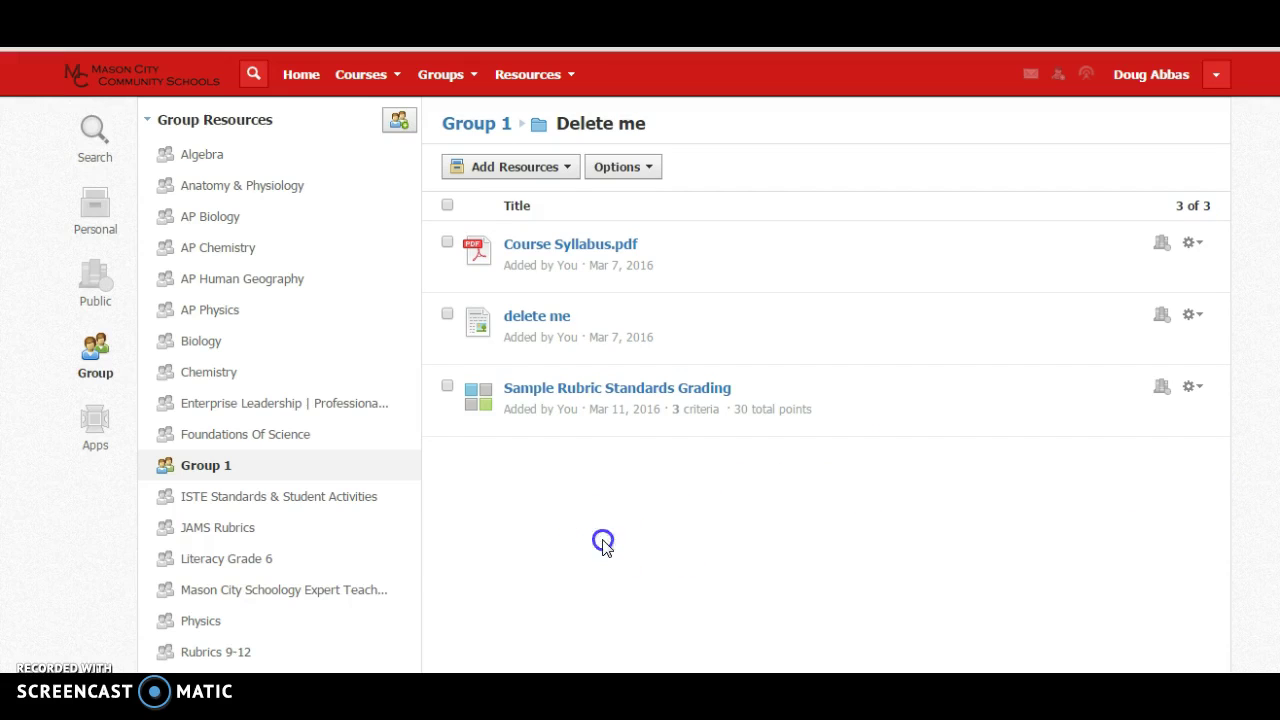
Add the Sample Rubric Standards Grading rubric to the course "Sample Cours: Section 1"
click(1192, 389)
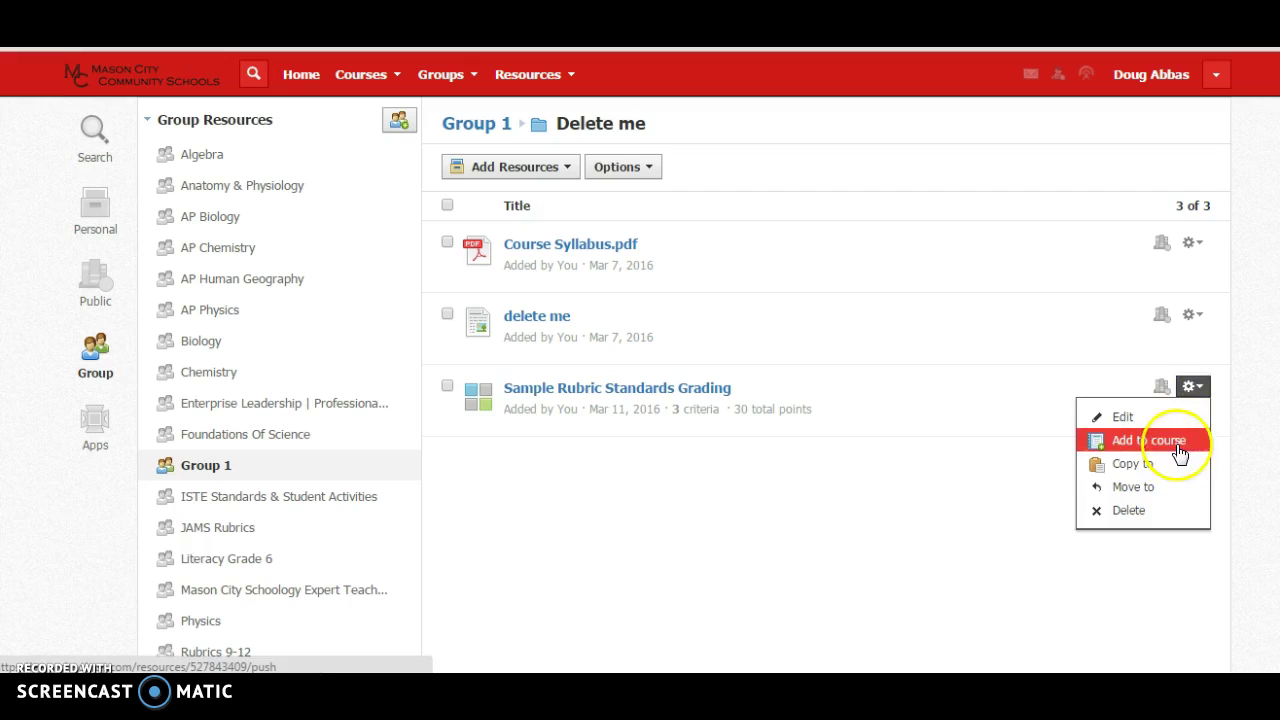
click(1175, 443)
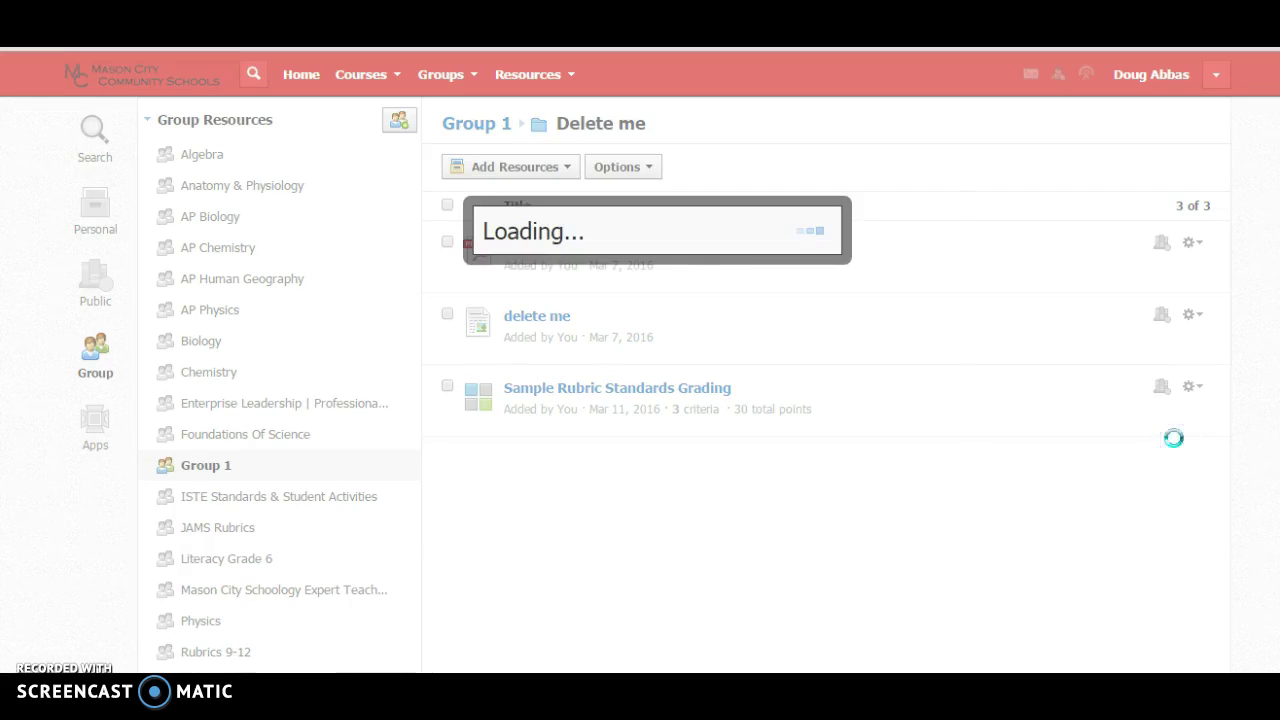
scroll(469, 297, down, 1)
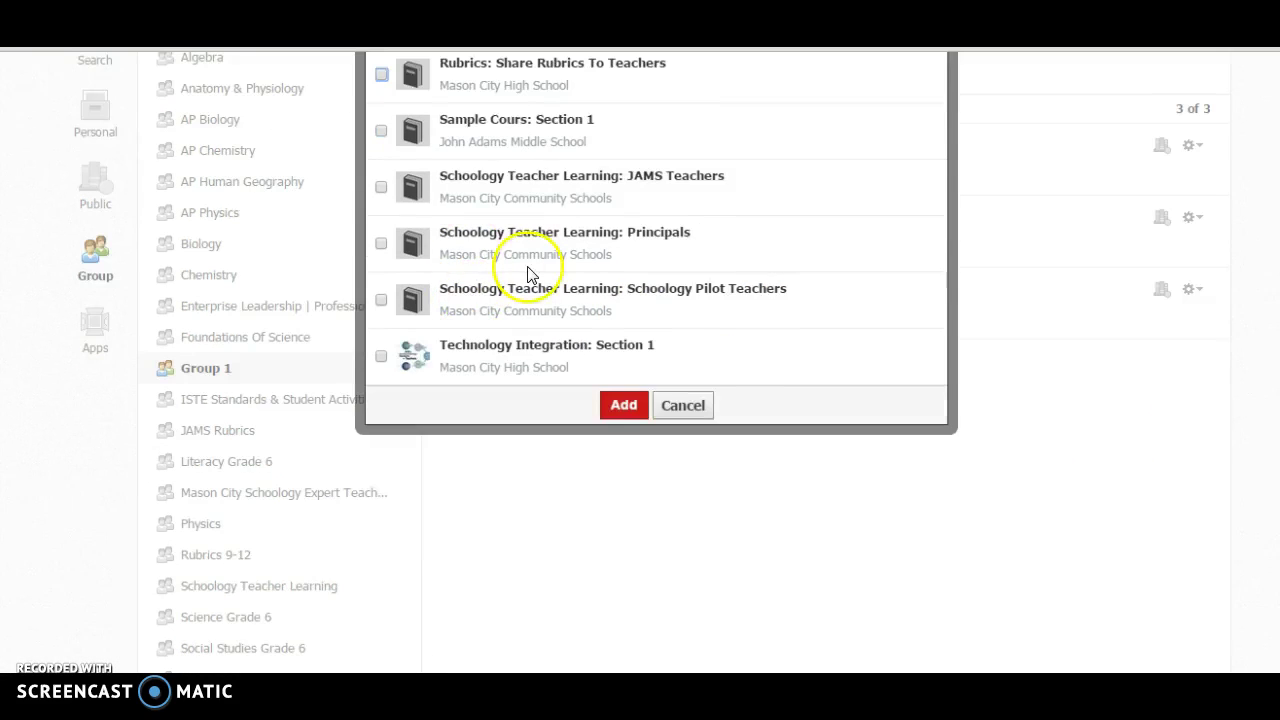
scroll(510, 265, up, 1)
click(381, 228)
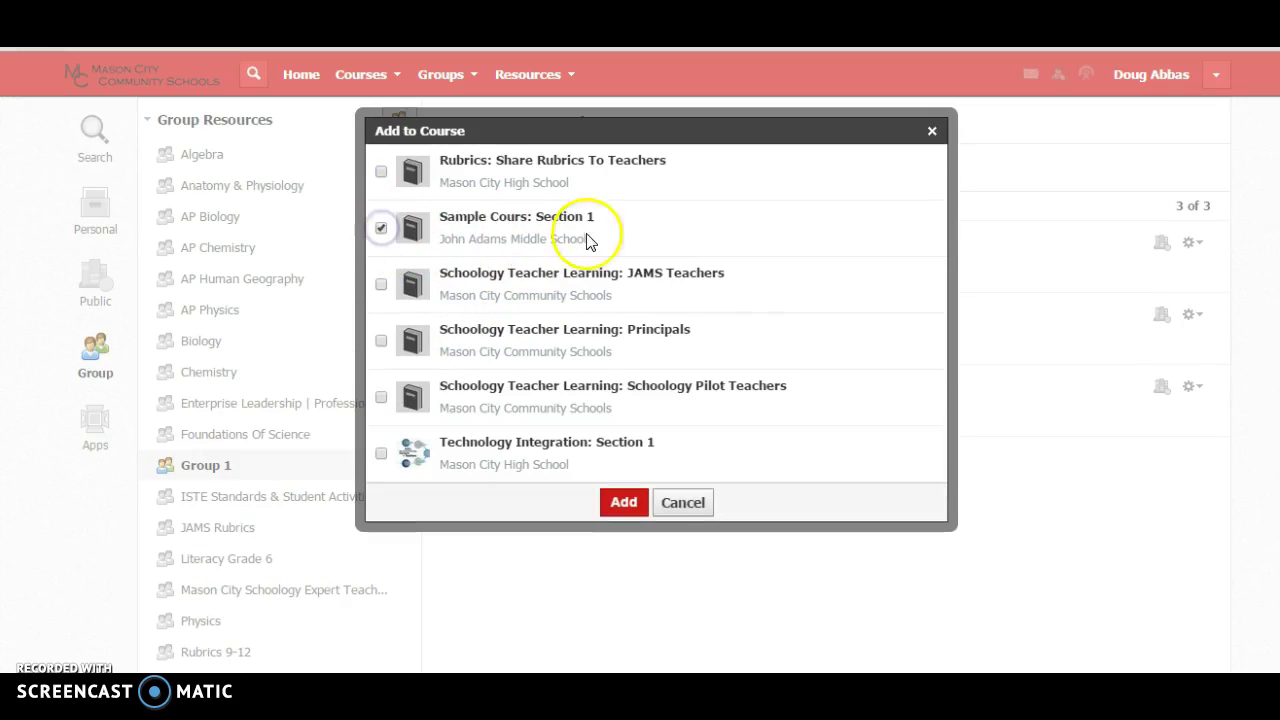
click(620, 503)
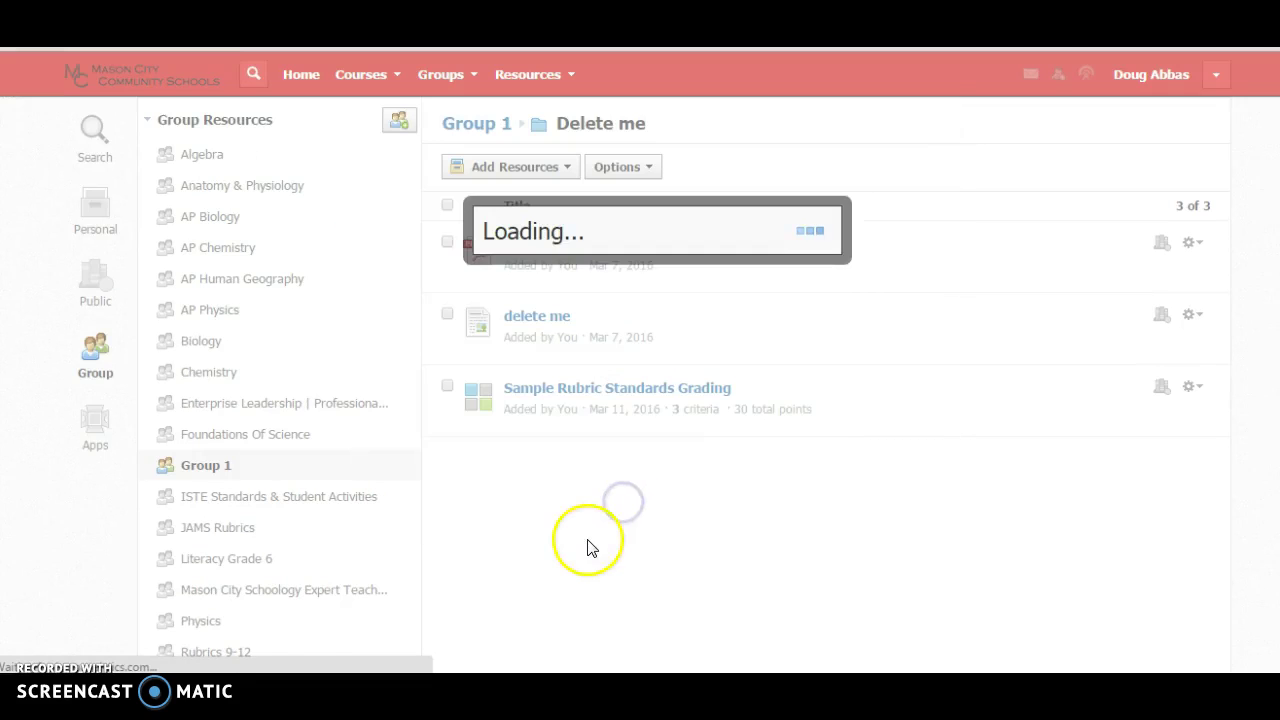